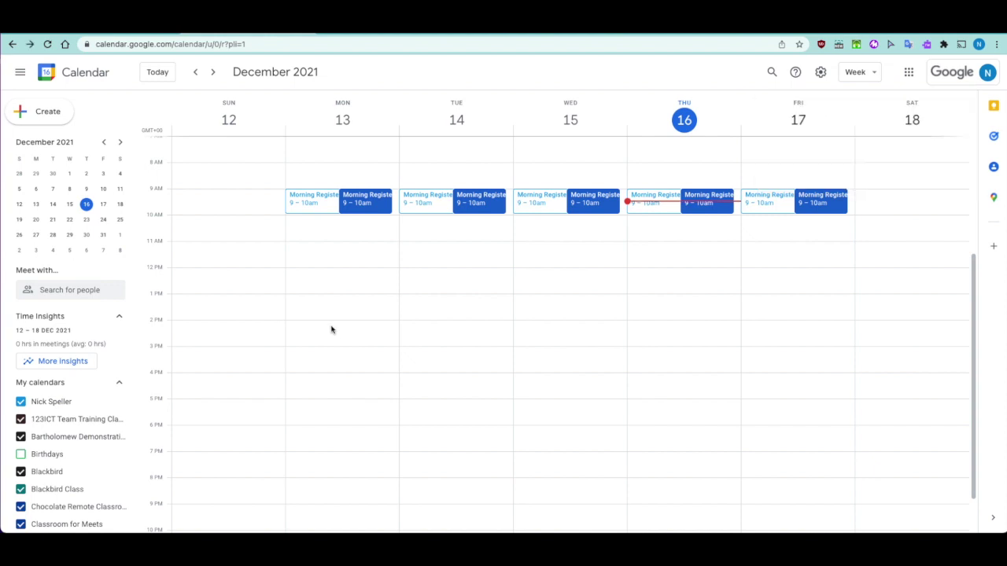
# Create a Phonics event in the Thursday 16 December 2–3pm slot.
pyautogui.click(681, 331)
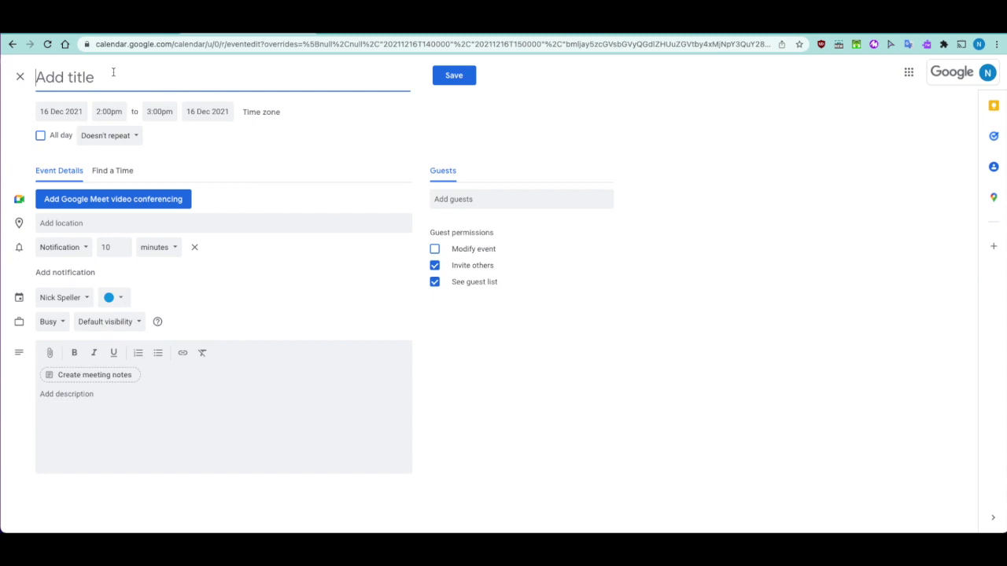
pyautogui.write('Phonics')
pyautogui.press('Return')
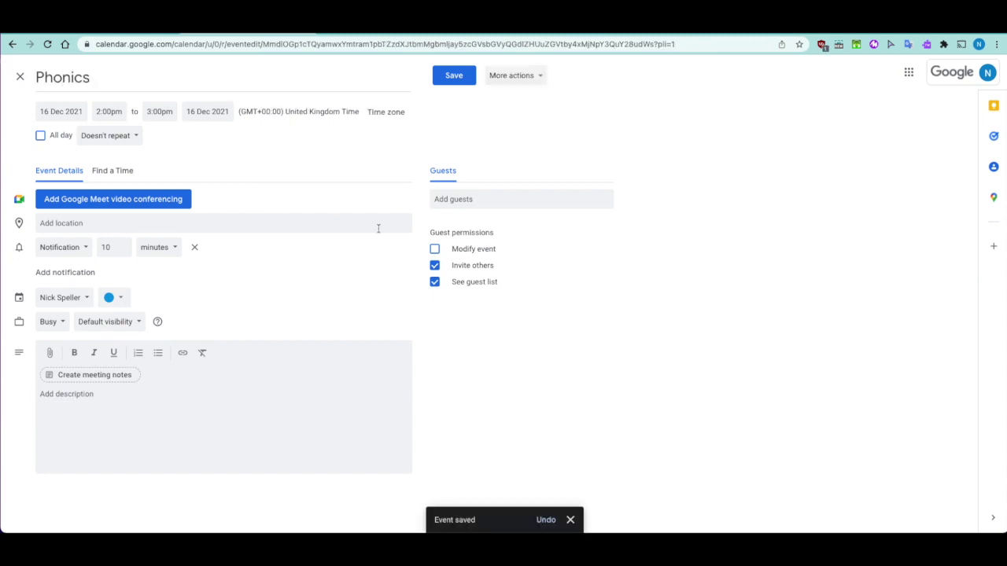
# Invite a pupil and the Test Pupil Group, saving without emailing invitations.
pyautogui.click(455, 198)
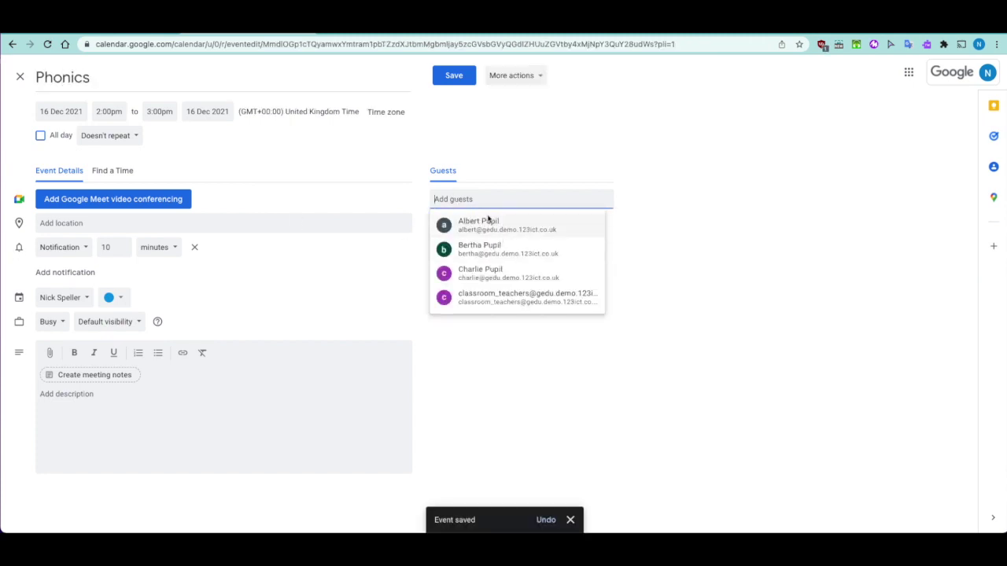
pyautogui.click(490, 222)
pyautogui.click(498, 198)
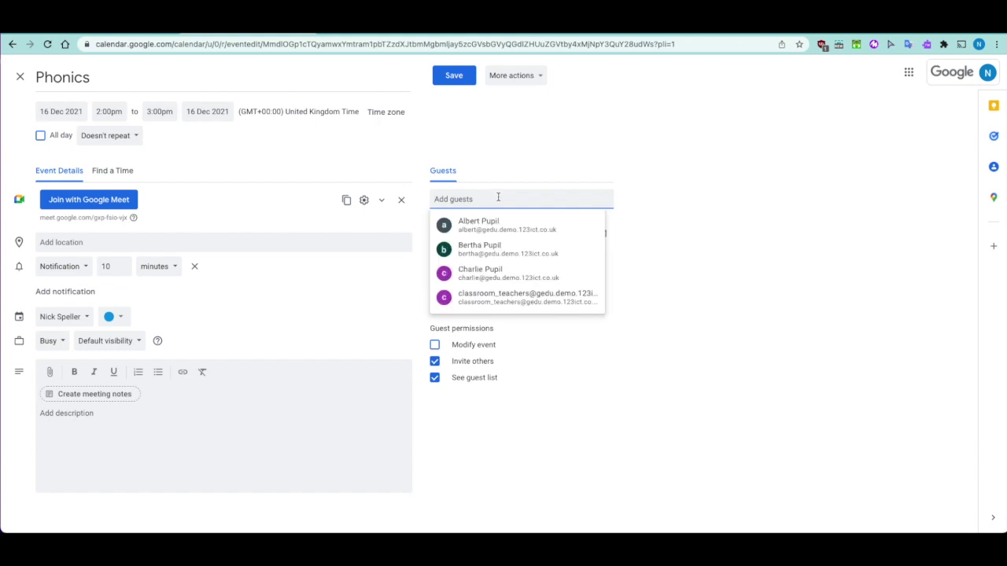
pyautogui.click(490, 224)
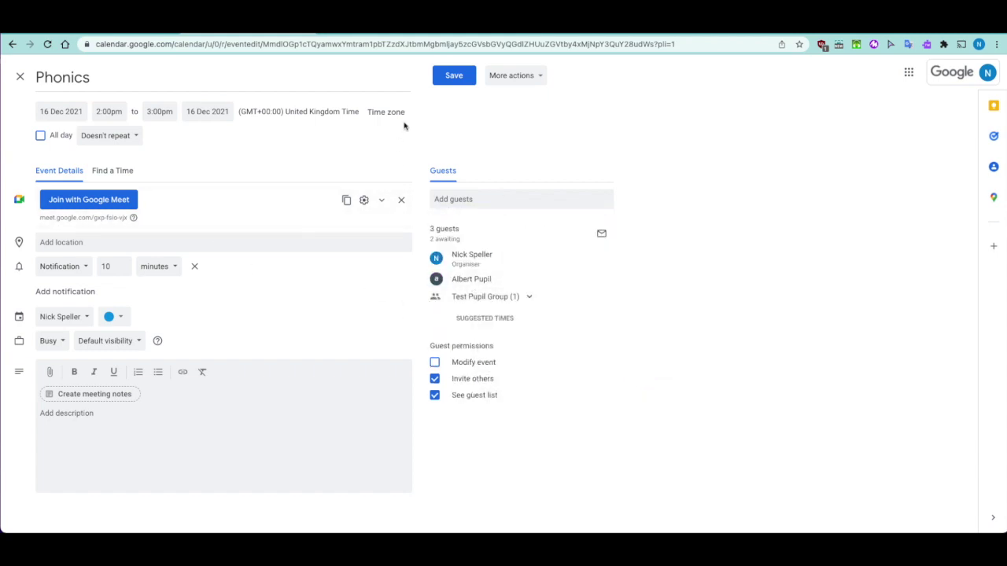
pyautogui.click(452, 78)
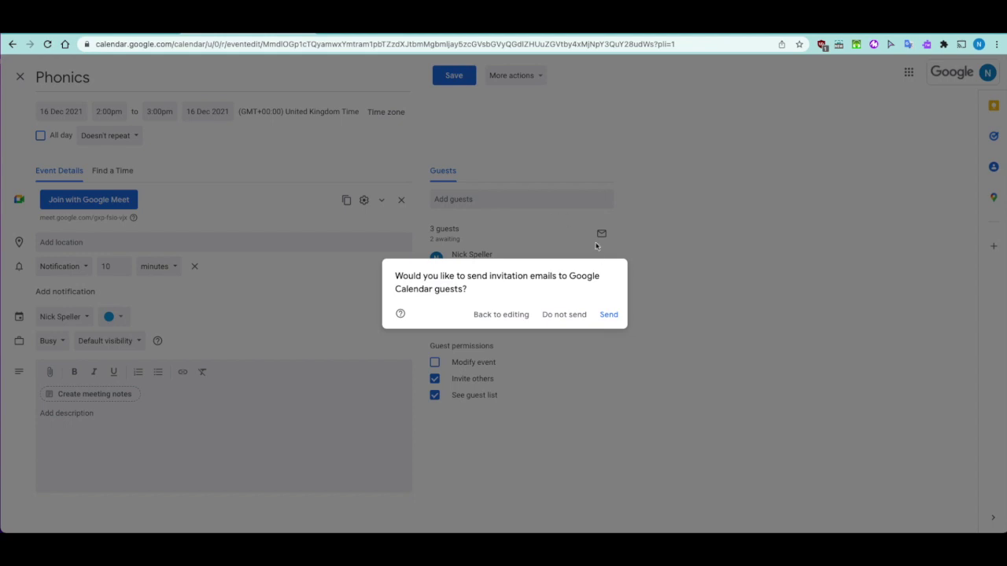
pyautogui.click(568, 315)
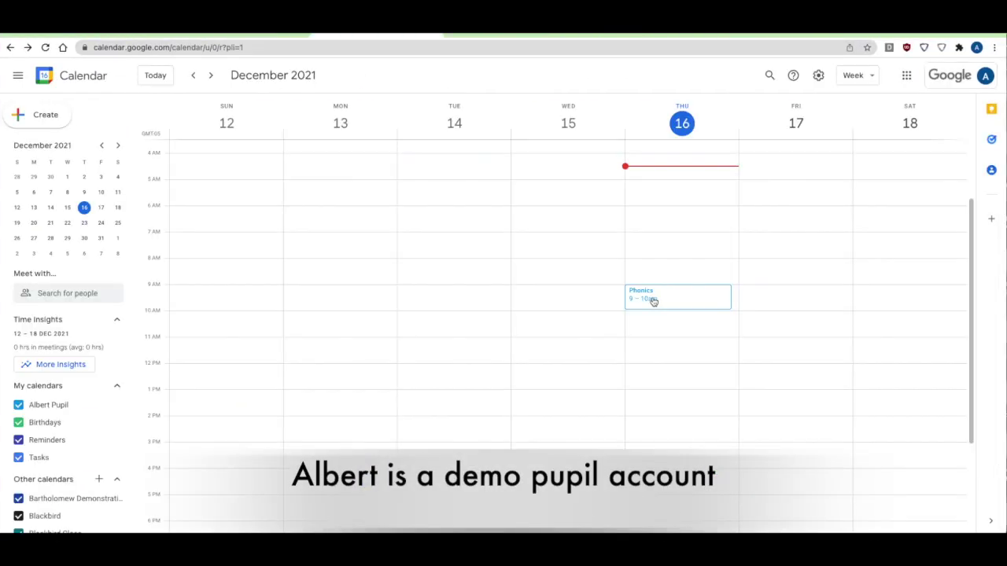
# Open the Phonics event in the pupil's calendar and join its Google Meet call.
pyautogui.click(651, 298)
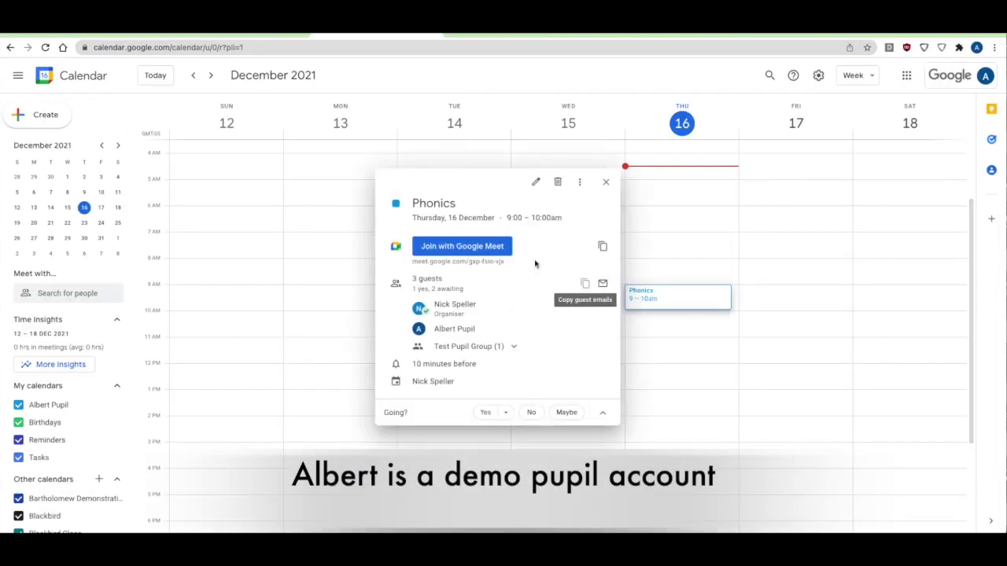
pyautogui.click(472, 246)
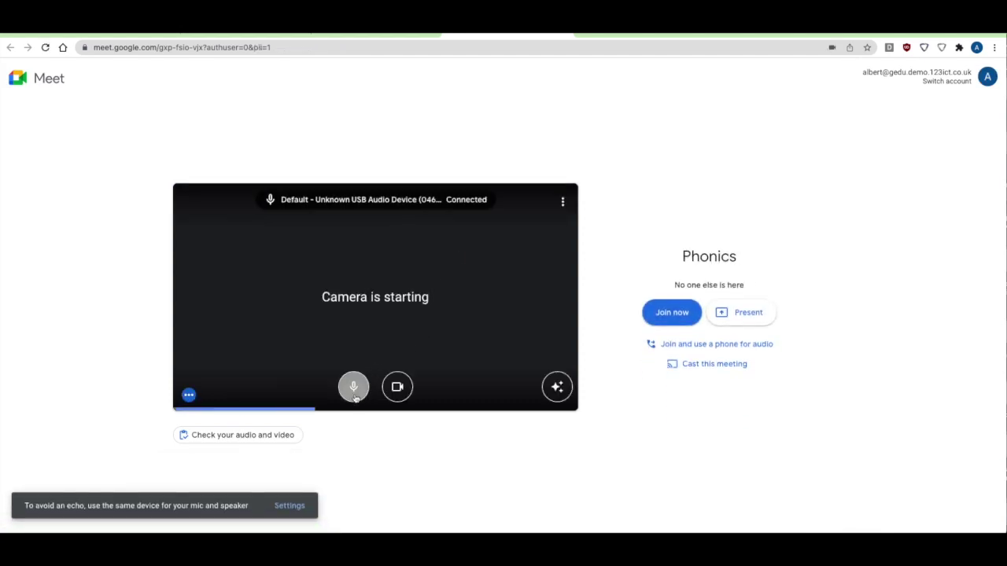
# Turn the microphone and camera off, then enter the Phonics call as the pupil.
pyautogui.click(353, 387)
pyautogui.click(397, 386)
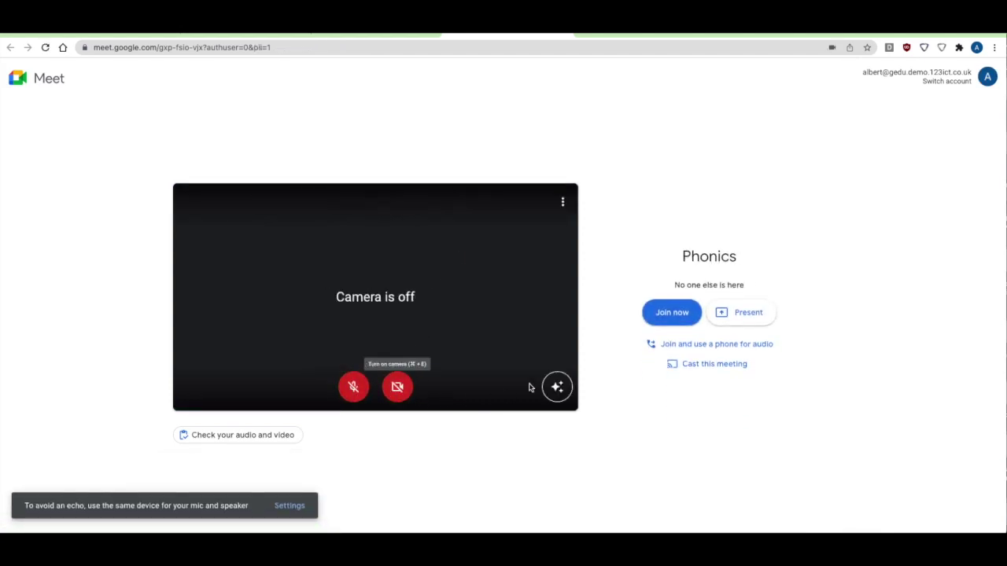
pyautogui.click(665, 314)
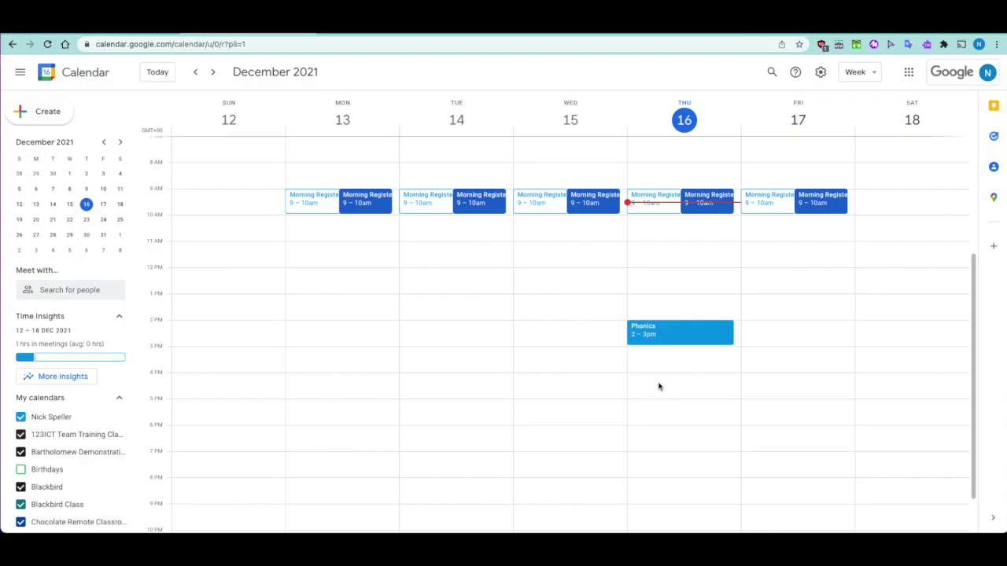
# Add a Thursday 3–4pm Maths event, join its Meet with mic and camera off, then open Blackbird Class.
pyautogui.click(663, 360)
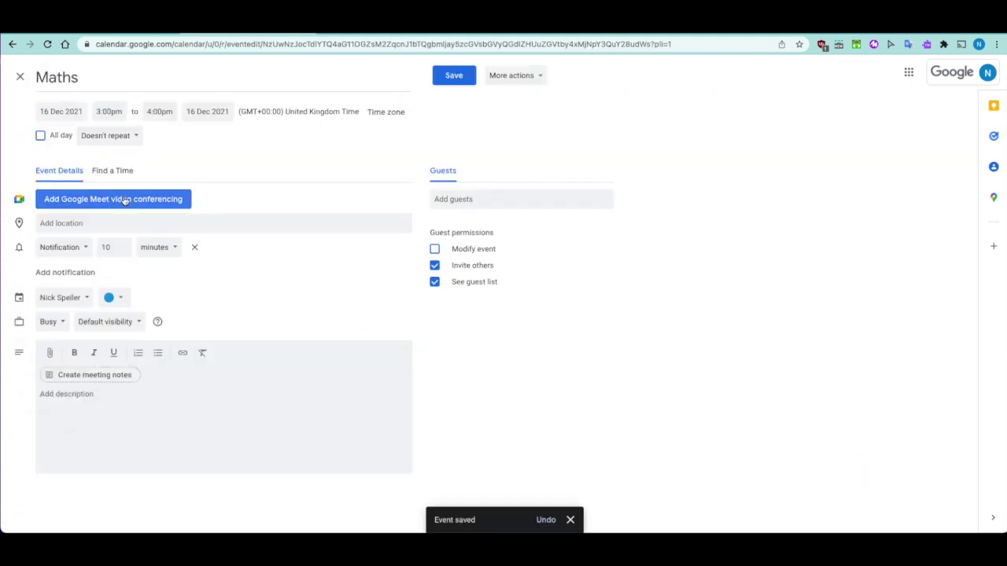
pyautogui.click(124, 197)
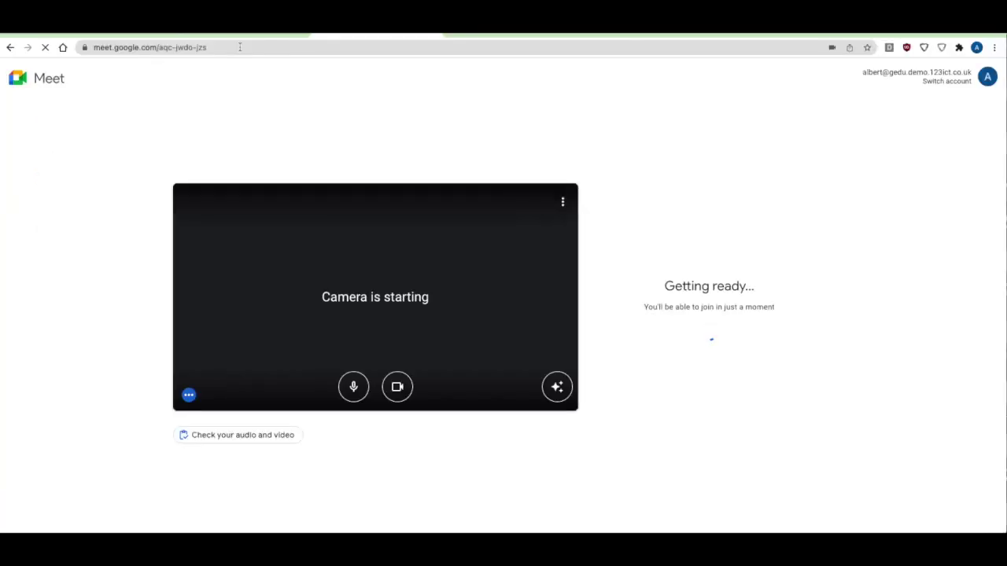
pyautogui.click(353, 386)
pyautogui.click(397, 386)
pyautogui.click(665, 317)
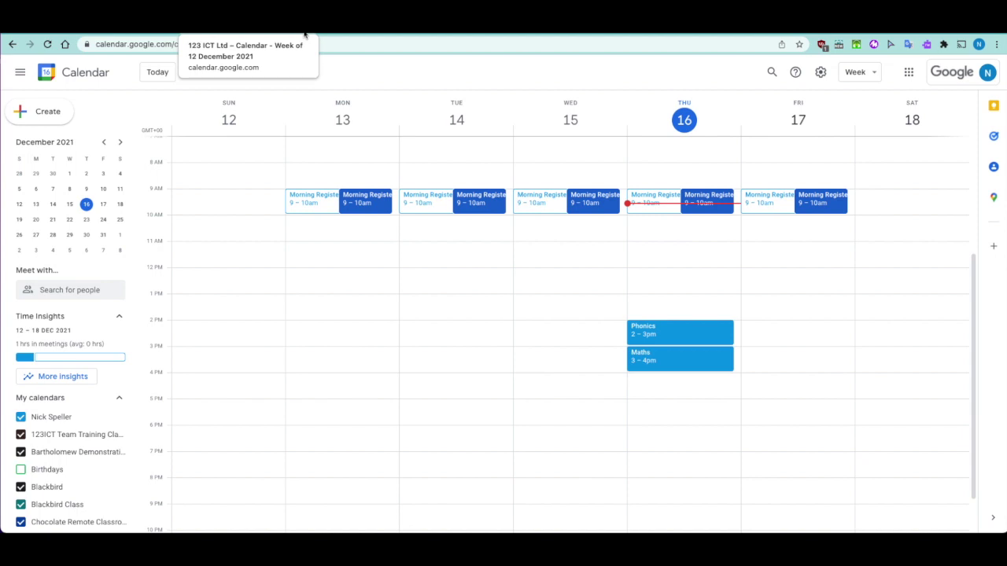
pyautogui.click(306, 34)
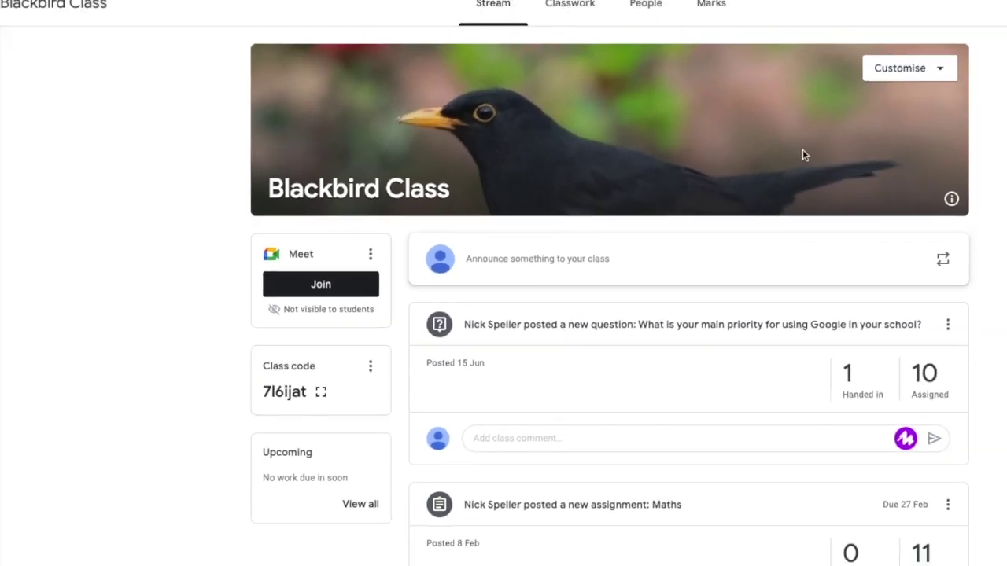
# Review the Manage Meet link options in Blackbird Class settings, leaving the link unchanged.
pyautogui.click(927, 73)
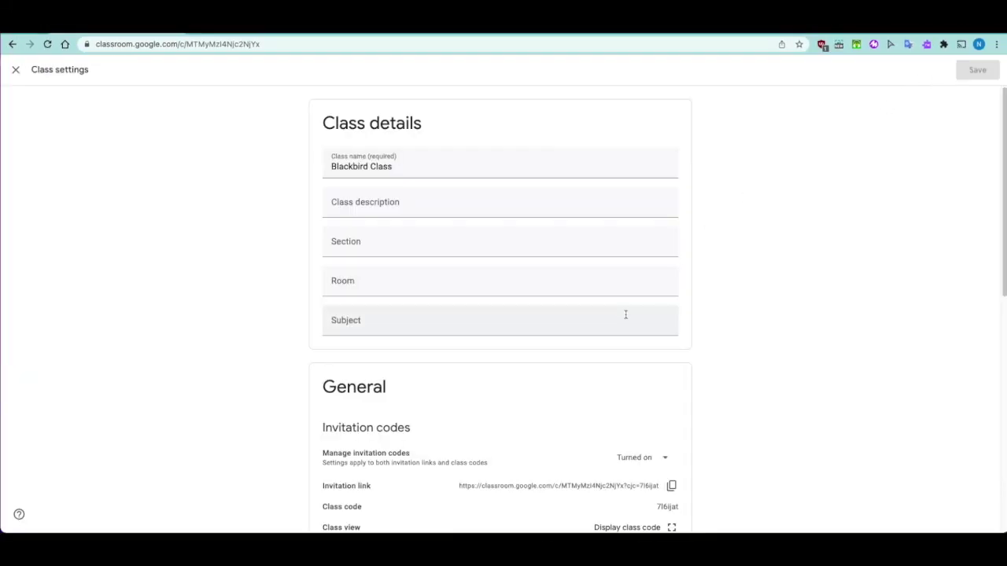
pyautogui.scroll(-6, 625, 316)
pyautogui.scroll(-1, 625, 315)
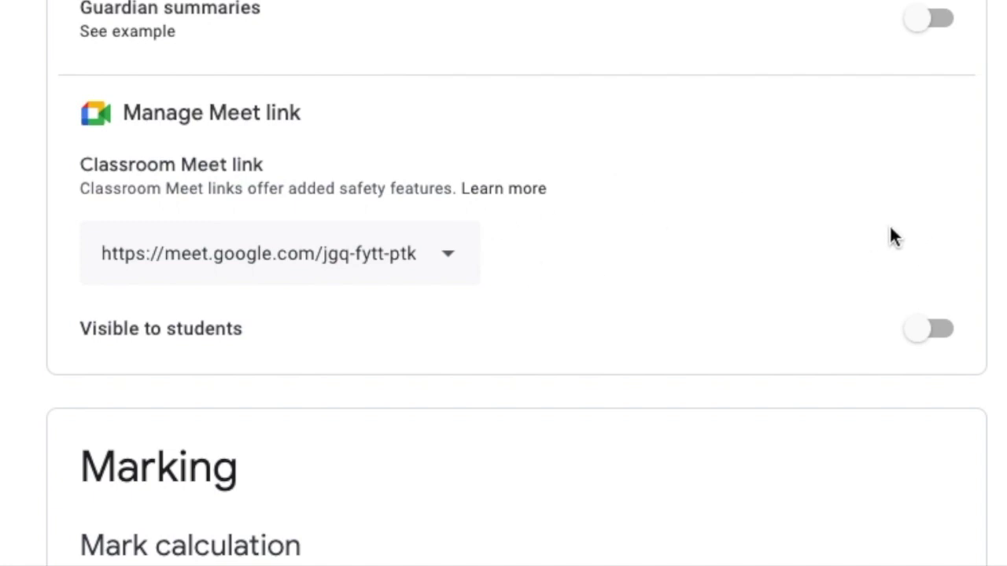
pyautogui.click(448, 256)
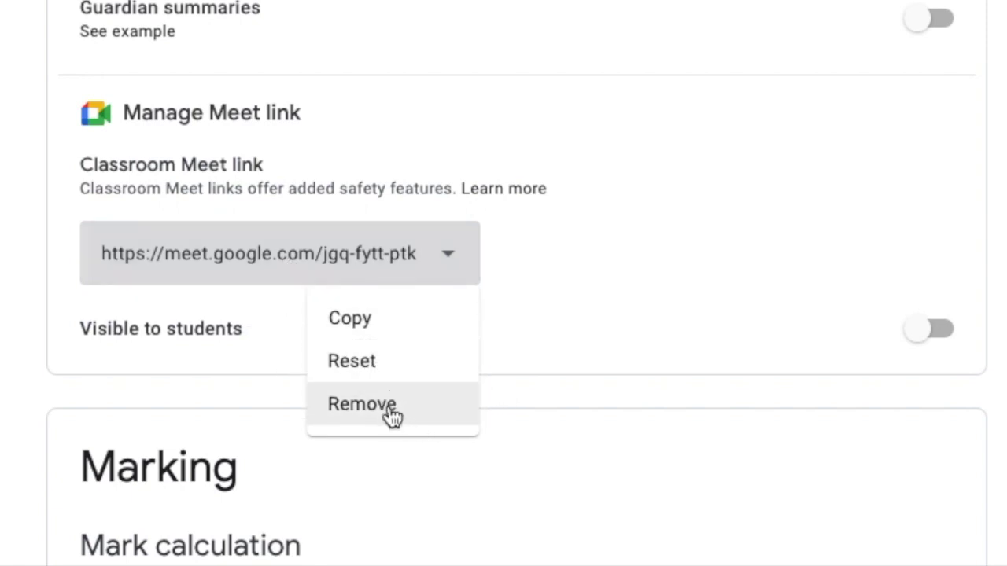
pyautogui.click(692, 354)
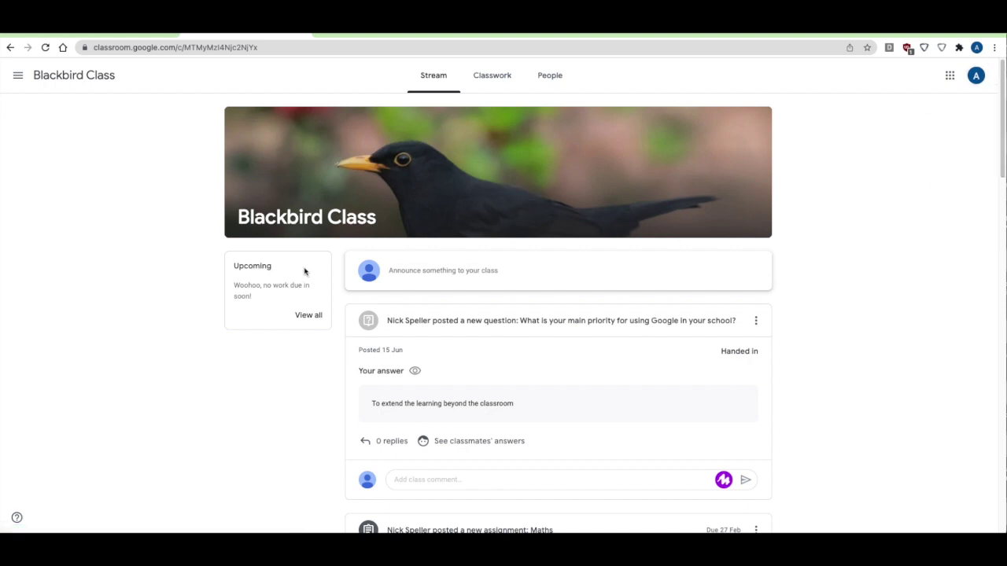
# Post 'Maths group meet at 9:45am today' to Blackbird Class from the teacher's view.
pyautogui.hotkey('ctrl', 'Left')
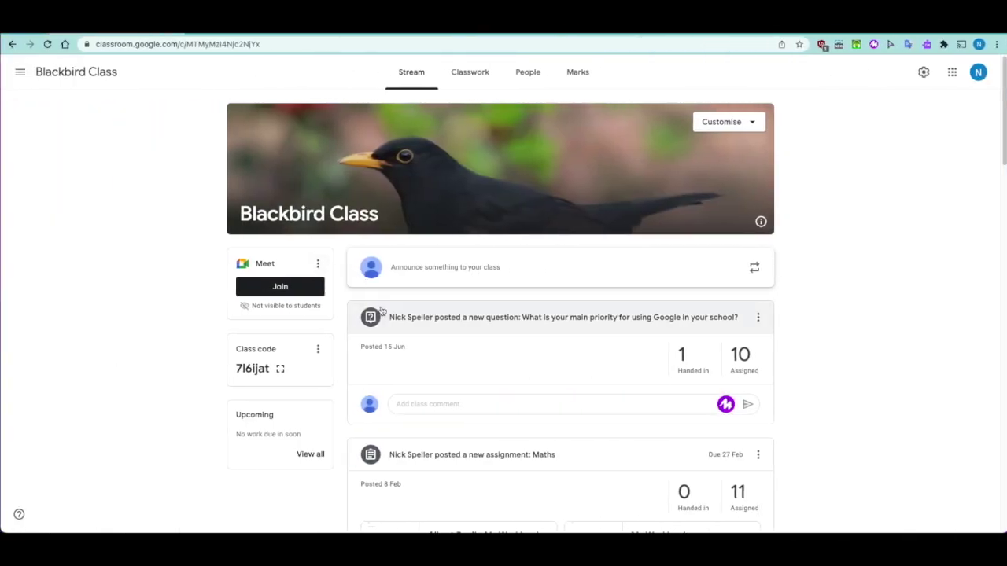
pyautogui.click(427, 273)
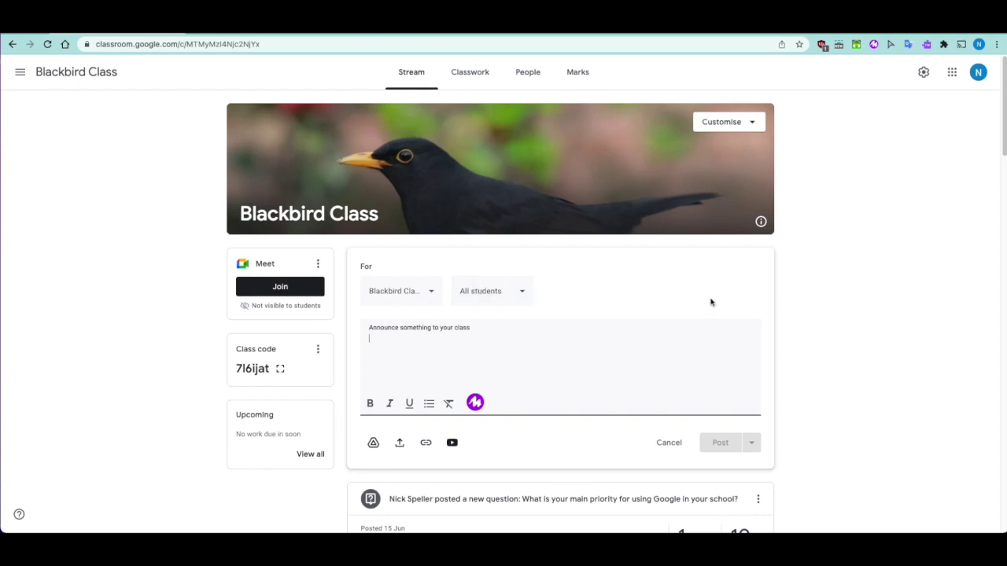
pyautogui.write('Maths group meet at 9:45am today')
pyautogui.click(720, 443)
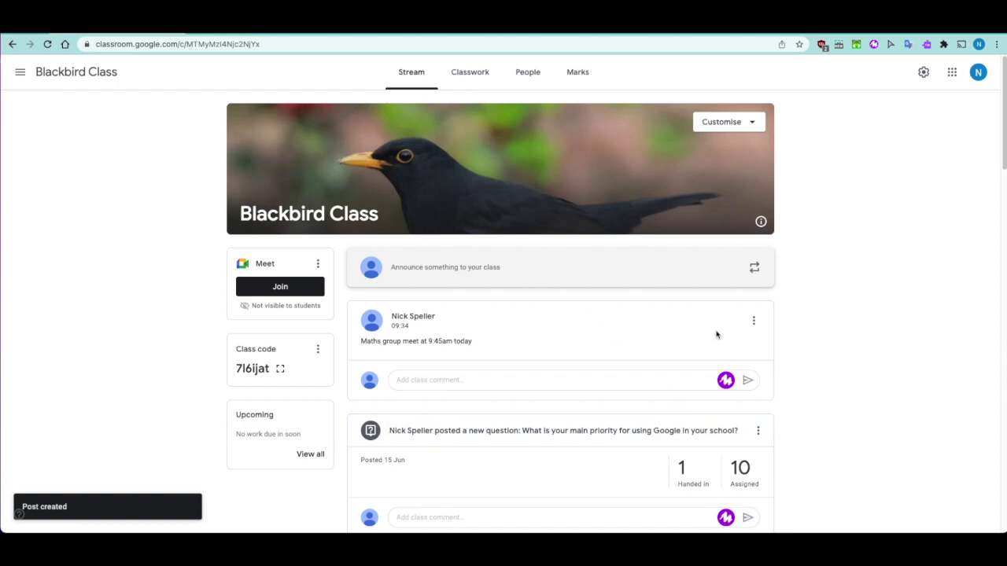
# Start another announcement, check its All students recipient list, then discard it.
pyautogui.click(514, 267)
pyautogui.click(530, 292)
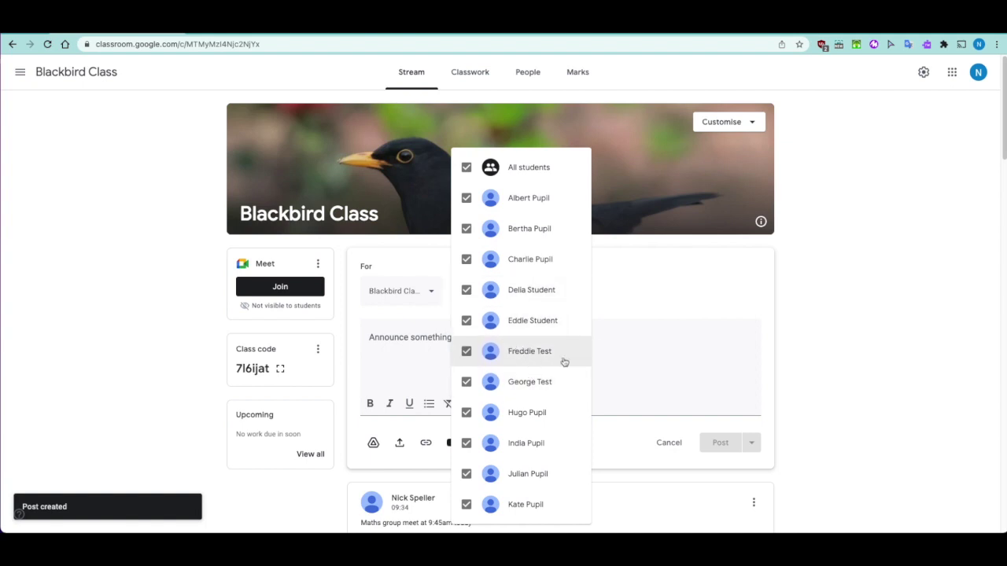
pyautogui.click(615, 301)
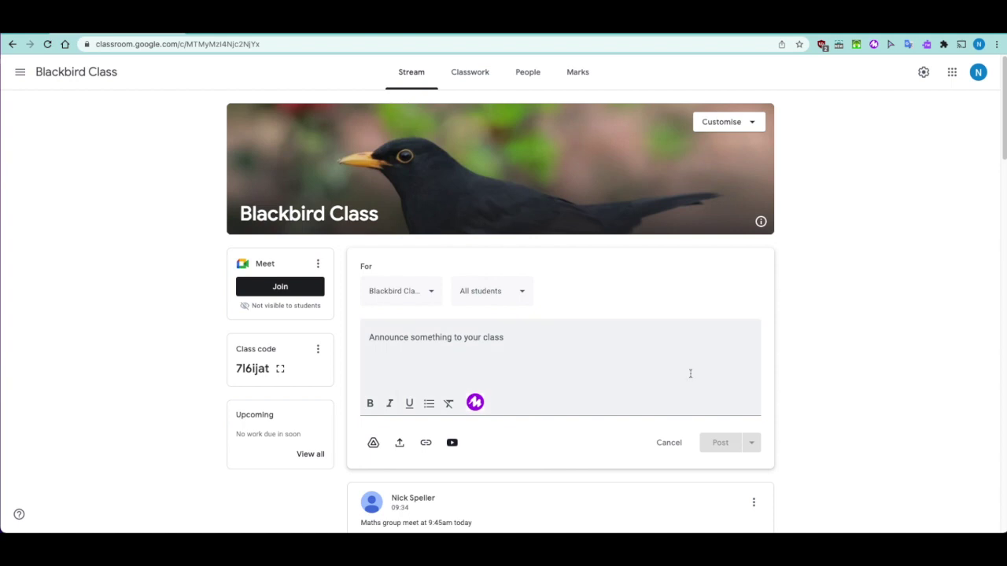
pyautogui.click(675, 443)
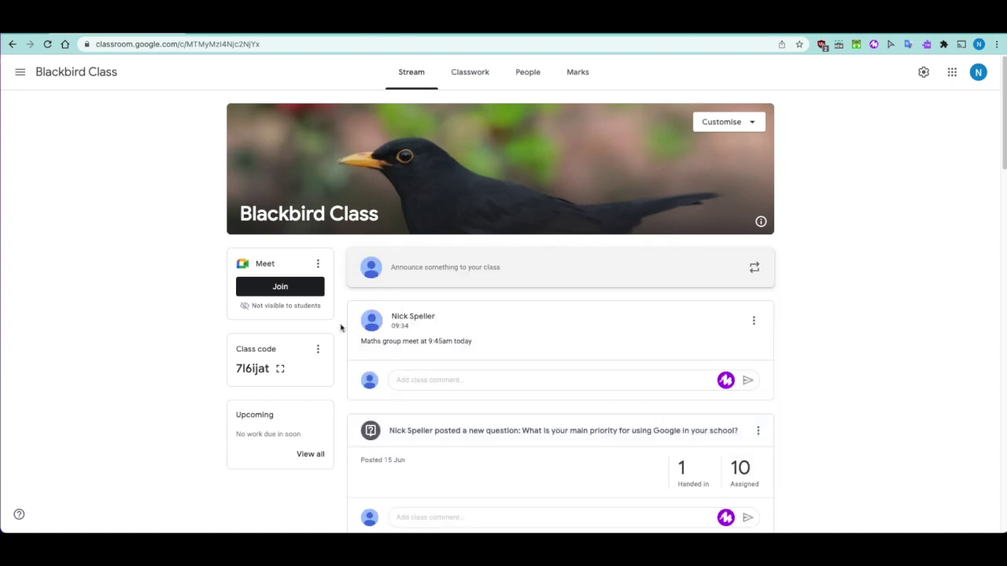
# Switch on Visible to students for the class Meet link in its Manage settings.
pyautogui.click(318, 265)
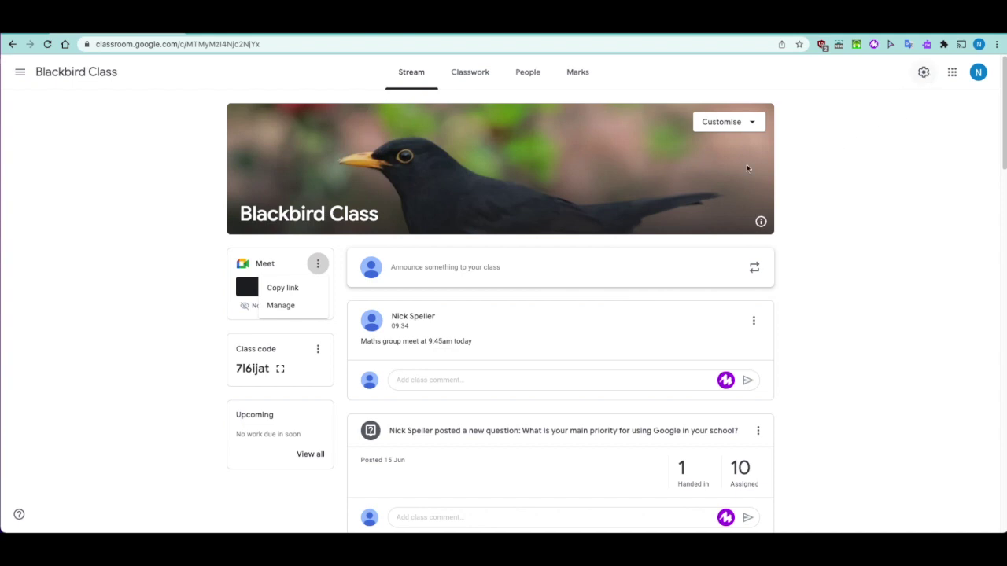
pyautogui.click(281, 307)
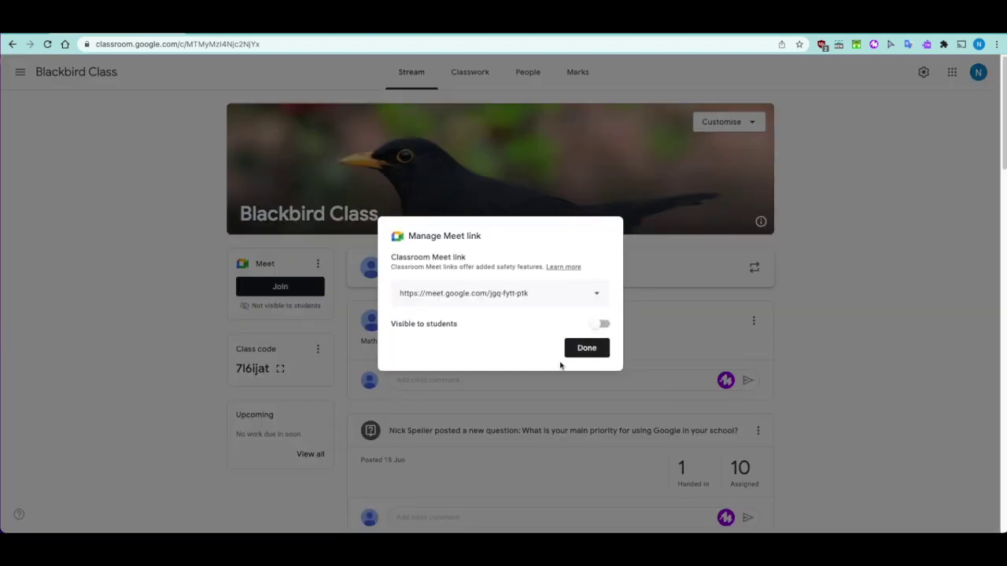
pyautogui.click(599, 325)
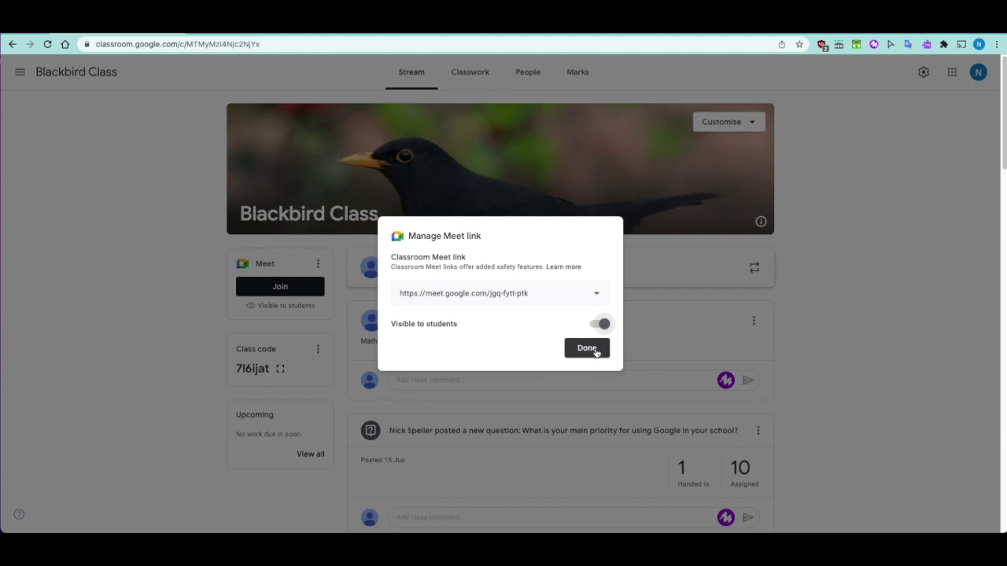
pyautogui.click(594, 351)
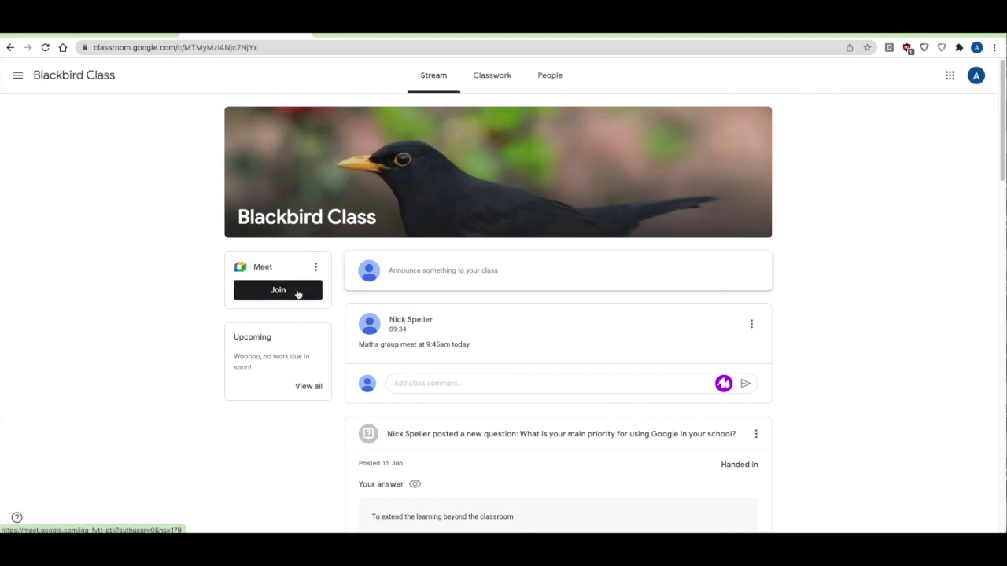
# Join the class Meet from the Meet card in the pupil's Blackbird Class stream.
pyautogui.click(298, 294)
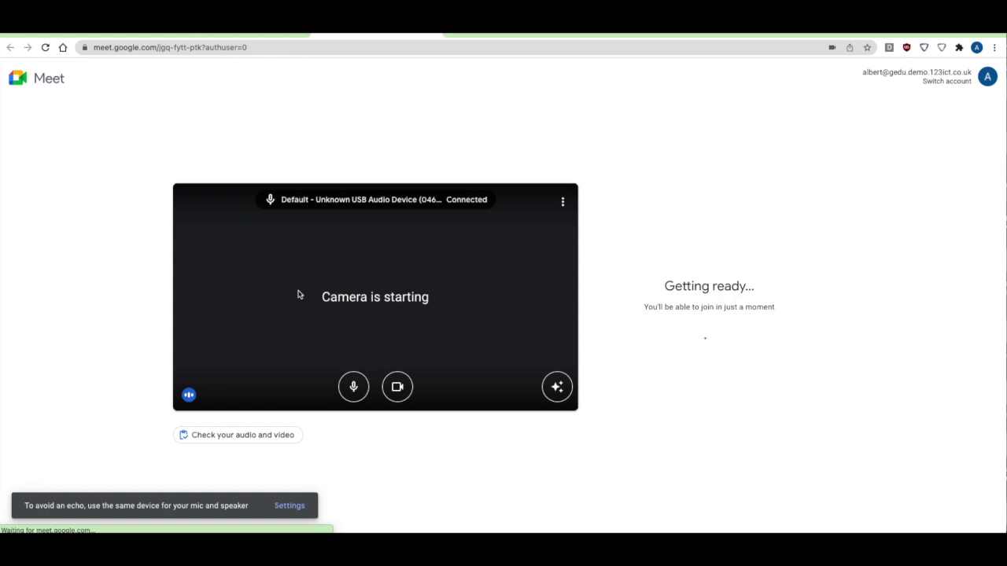
# Turn the mic and camera off and join the class call as the pupil.
pyautogui.click(353, 386)
pyautogui.click(397, 386)
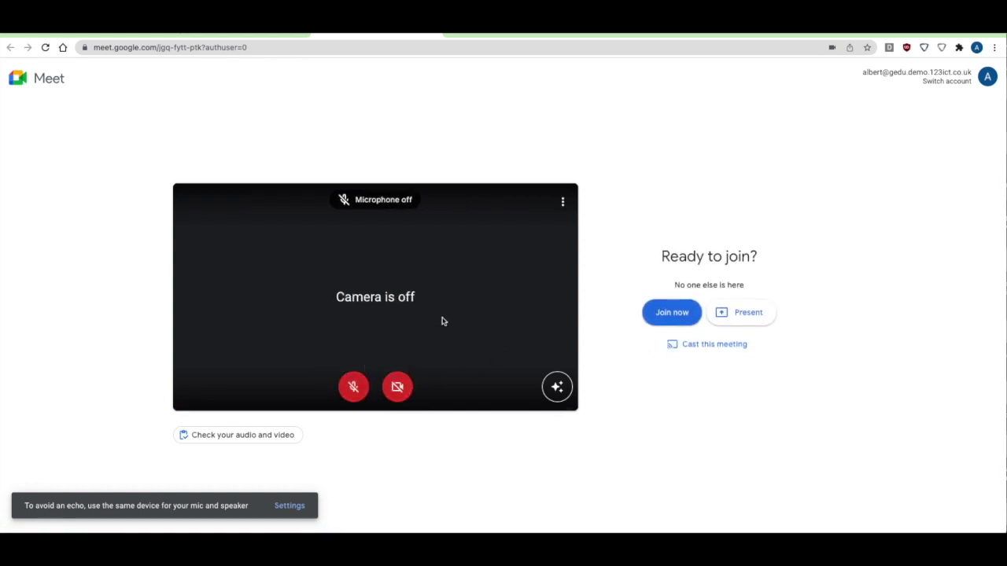
pyautogui.click(681, 313)
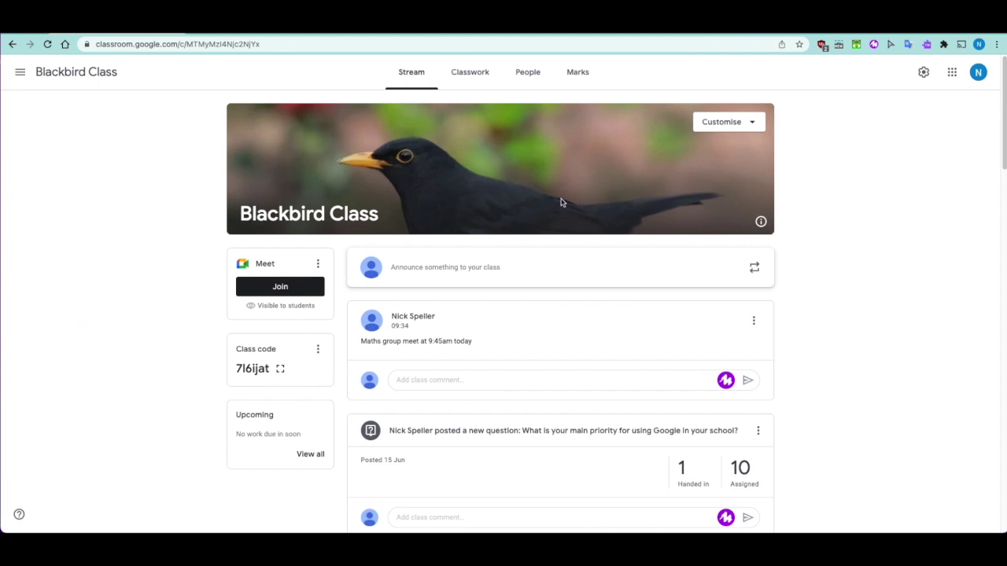
# Open the class Meet as teacher with mic and camera off and show the visual effects choices.
pyautogui.click(281, 289)
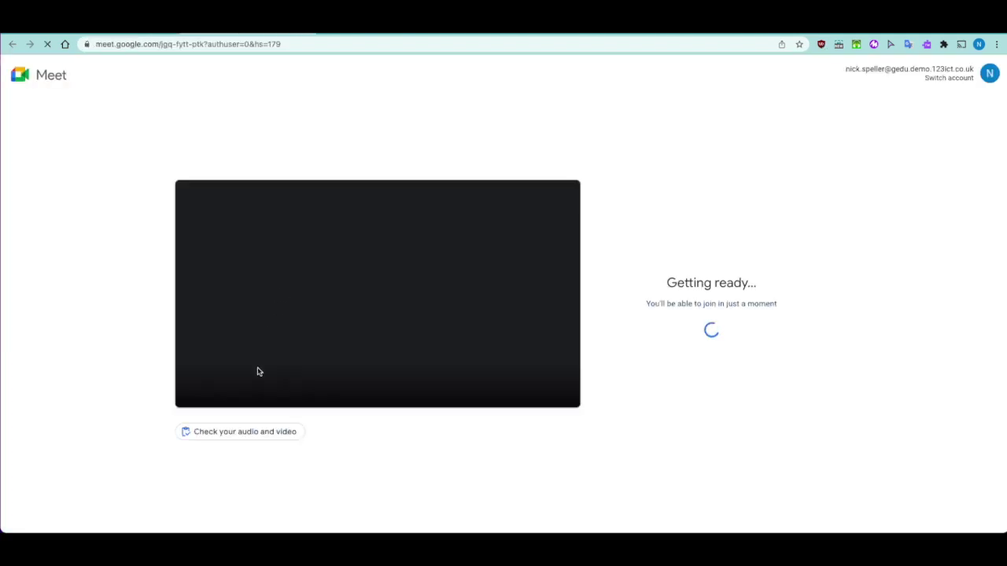
pyautogui.click(355, 383)
pyautogui.click(399, 384)
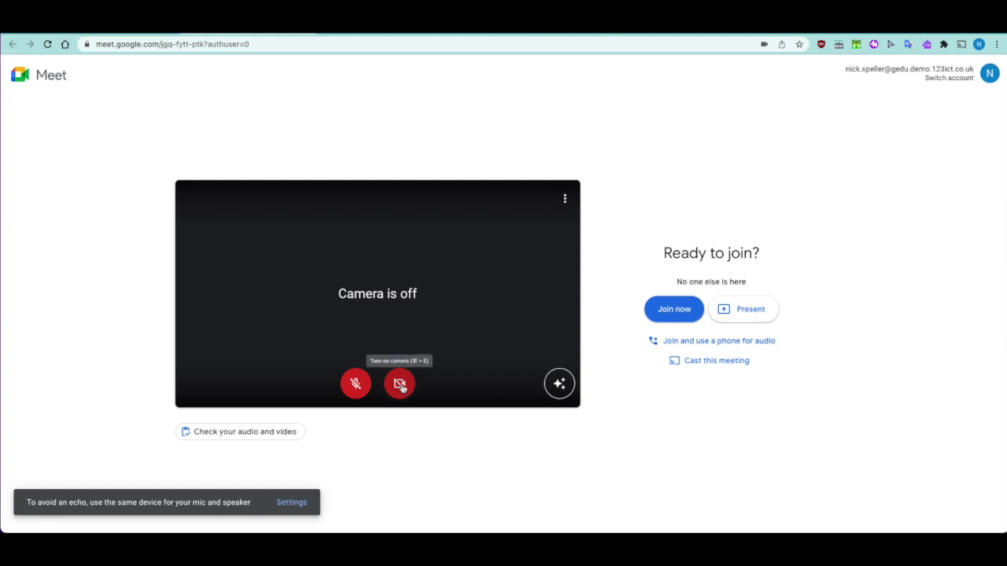
pyautogui.click(559, 384)
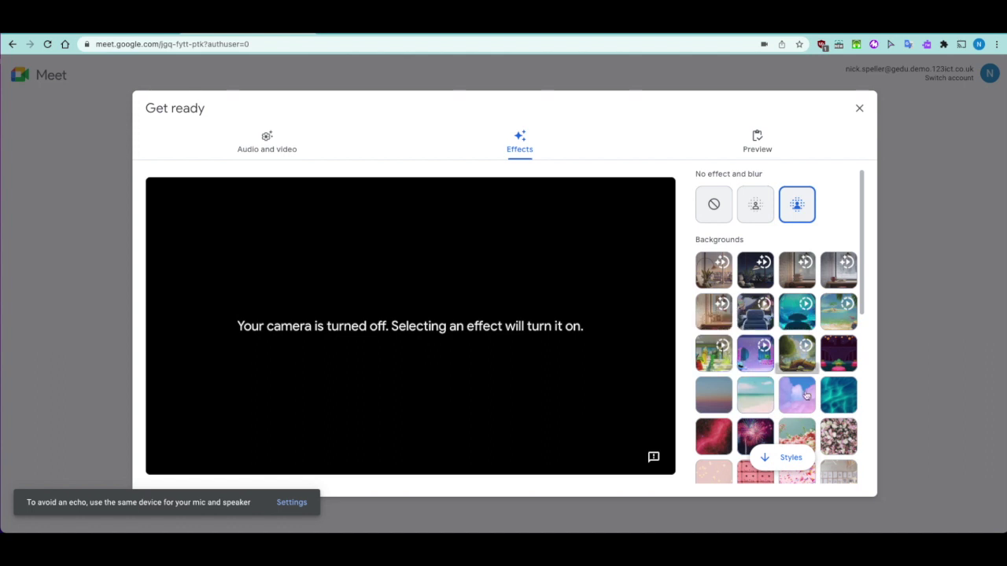
# Browse the background effects and the Audio and video settings, then close the Get ready dialog.
pyautogui.scroll(-8, 824, 392)
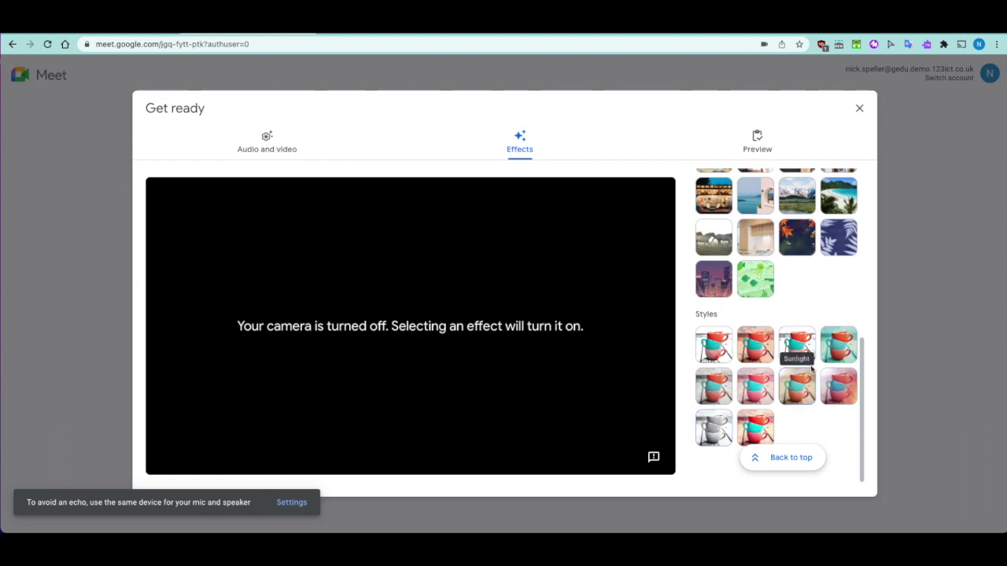
pyautogui.click(787, 457)
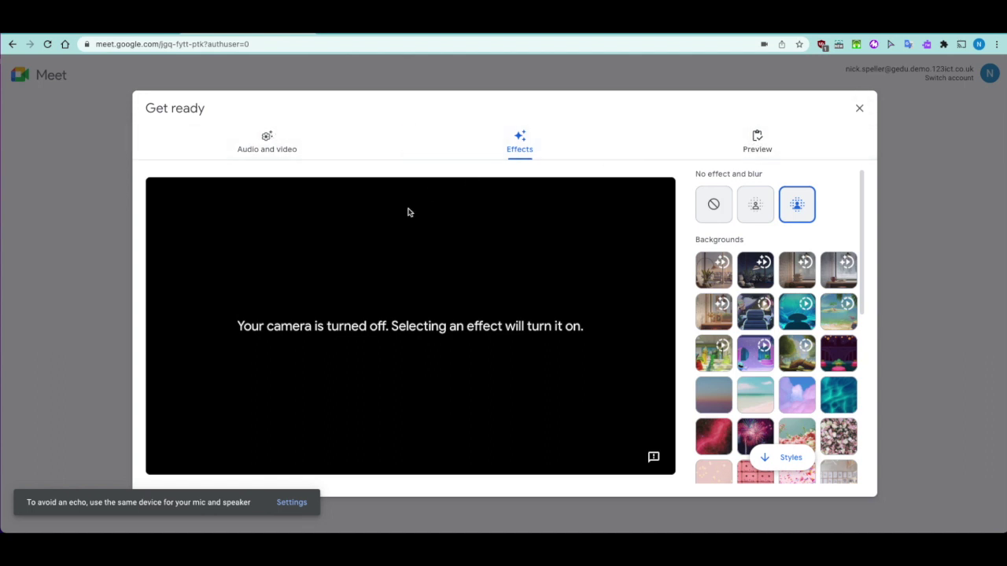
pyautogui.click(267, 148)
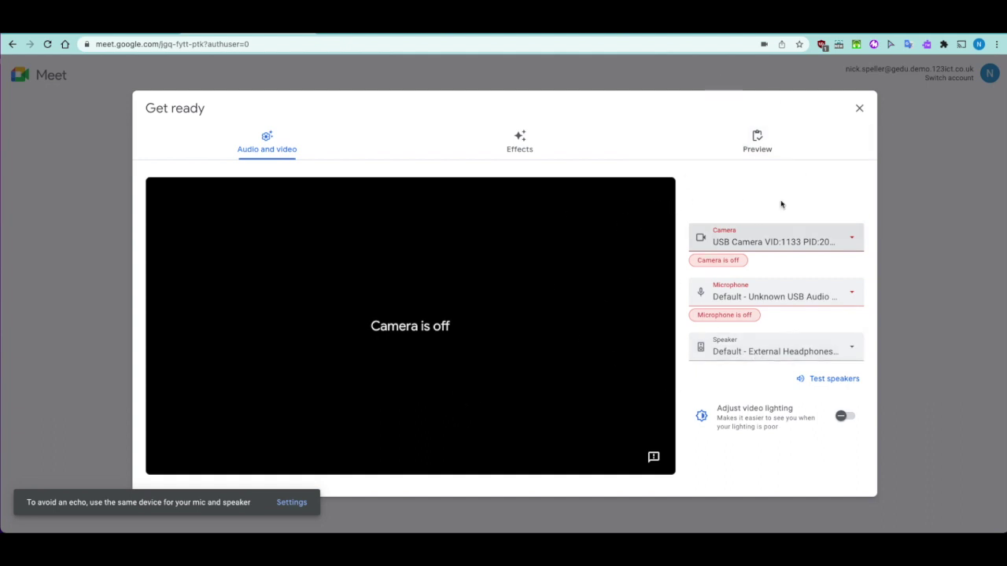
pyautogui.click(859, 107)
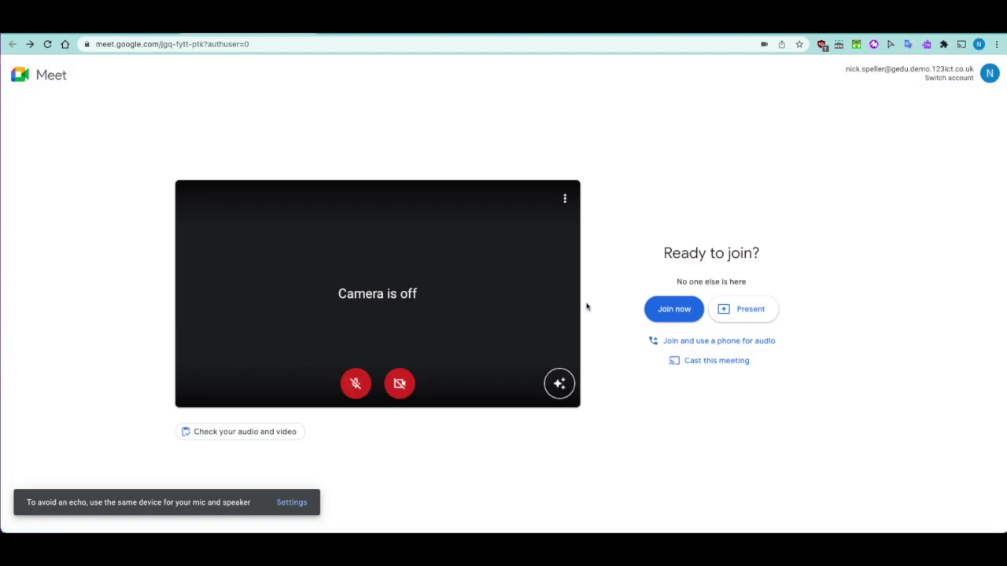
# Join the class call as host, then switch to the pupil's window and unmute its microphone.
pyautogui.click(674, 311)
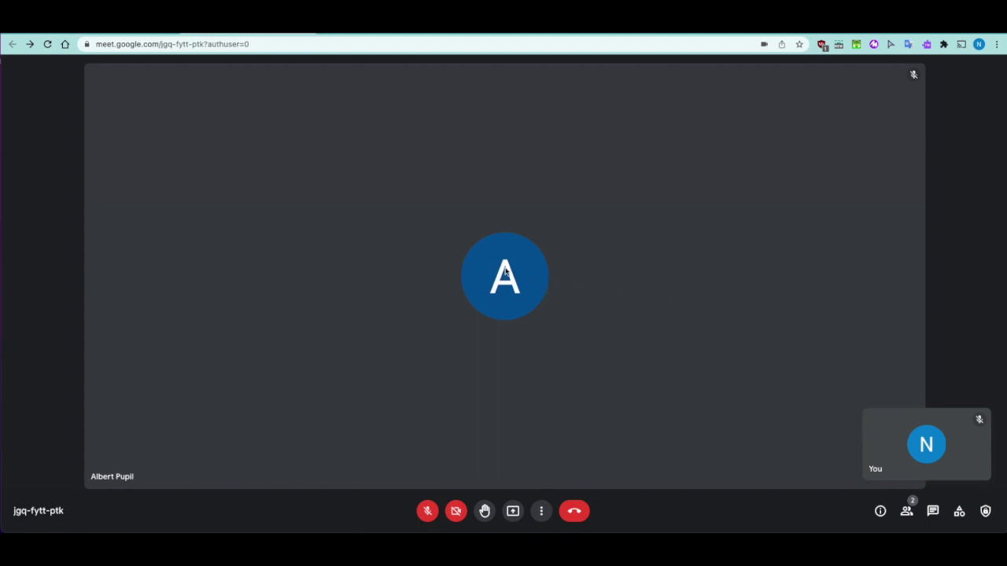
pyautogui.hotkey('ctrl', 'Right')
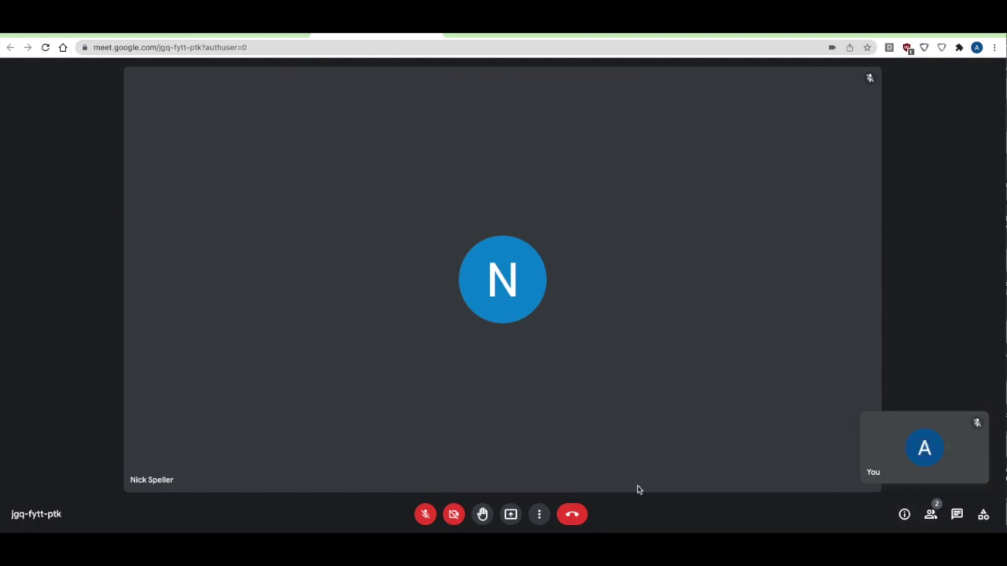
pyautogui.click(425, 514)
# Re-mute the pupil's microphone and return to the host's call with five participants.
pyautogui.click(426, 515)
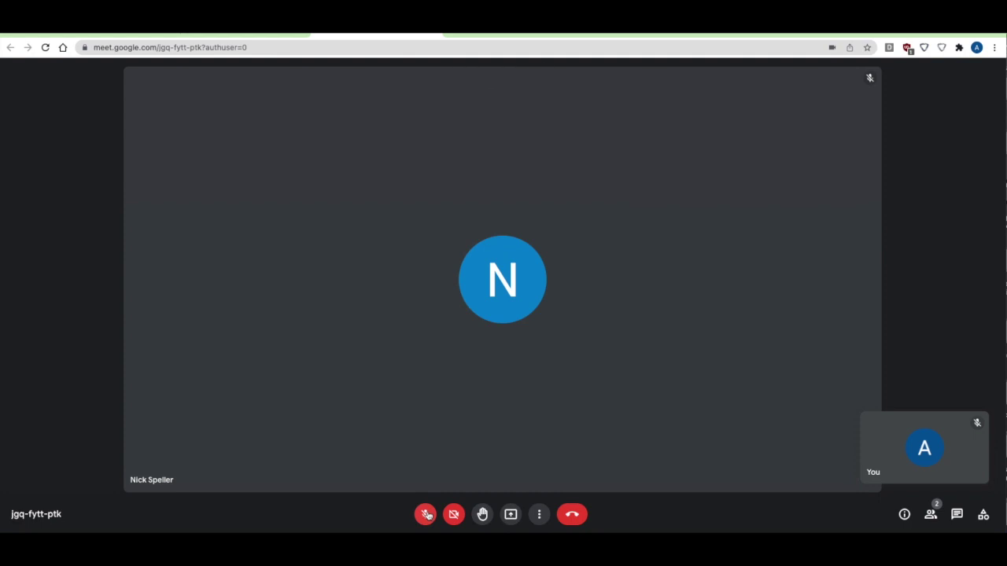
pyautogui.hotkey('ctrl', 'Left')
pyautogui.moveTo(960, 456)
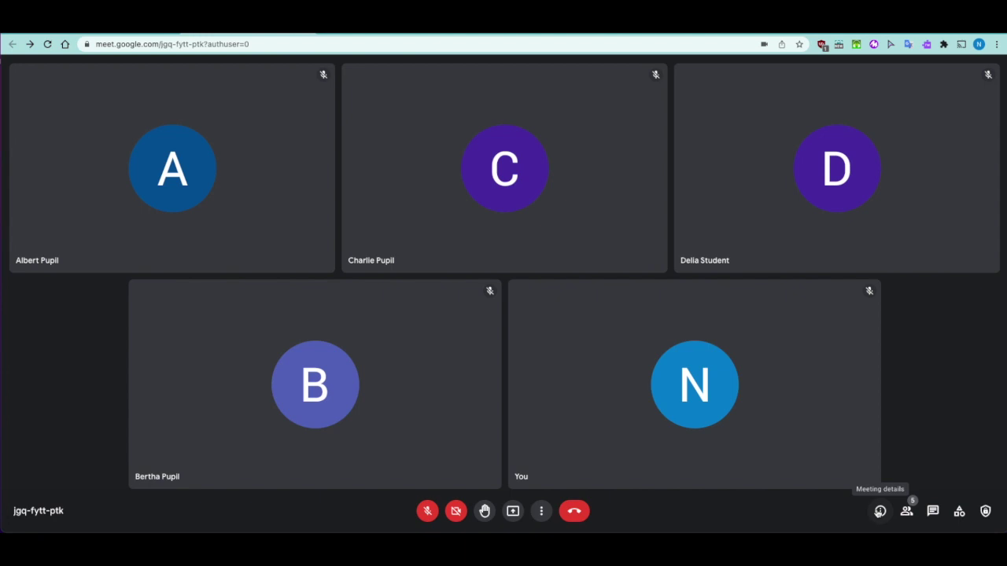
# Pin your own You tile as the main view, then unpin it to restore the five-tile grid.
pyautogui.moveTo(681, 379)
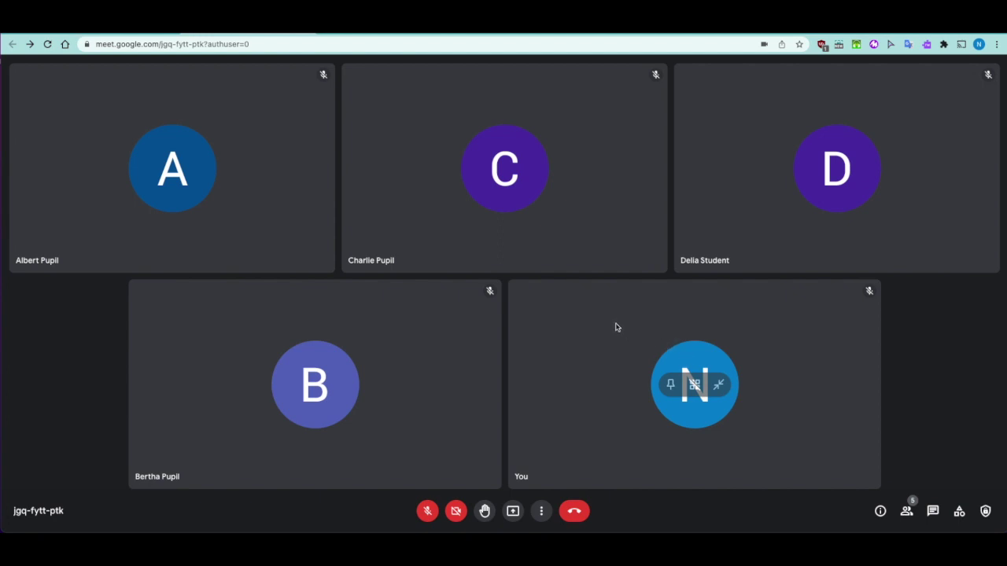
pyautogui.moveTo(361, 246)
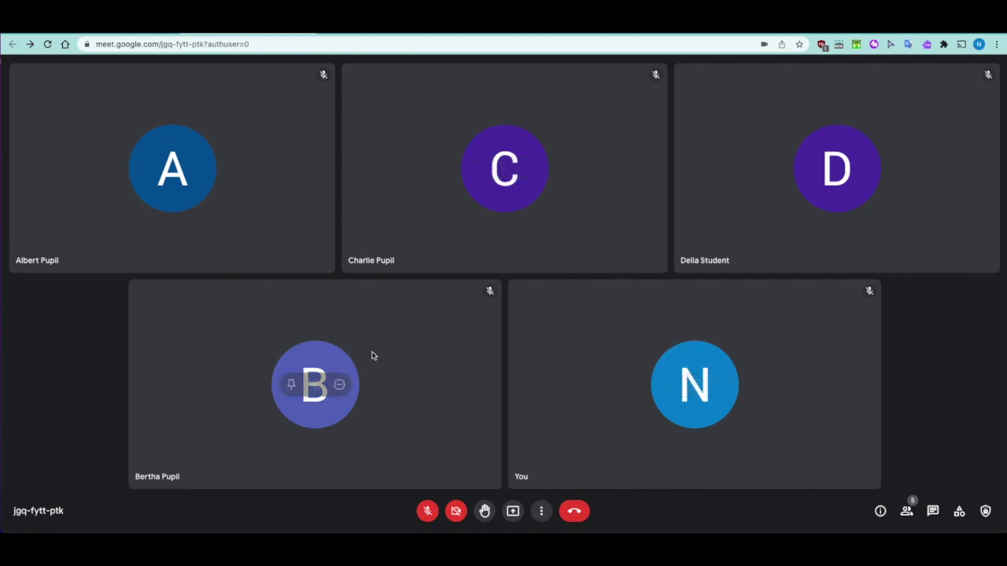
pyautogui.moveTo(254, 239)
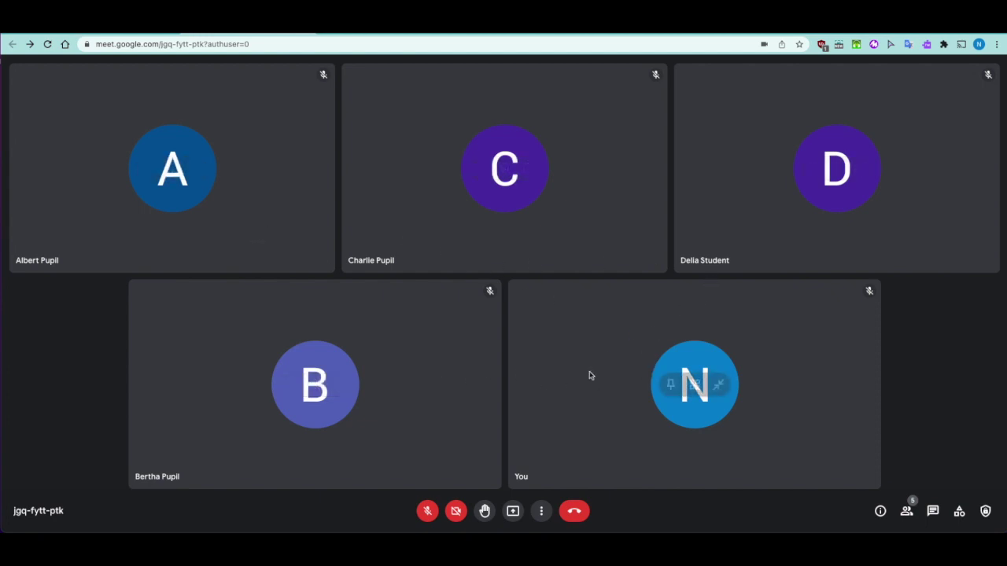
pyautogui.moveTo(301, 317)
pyautogui.moveTo(794, 384)
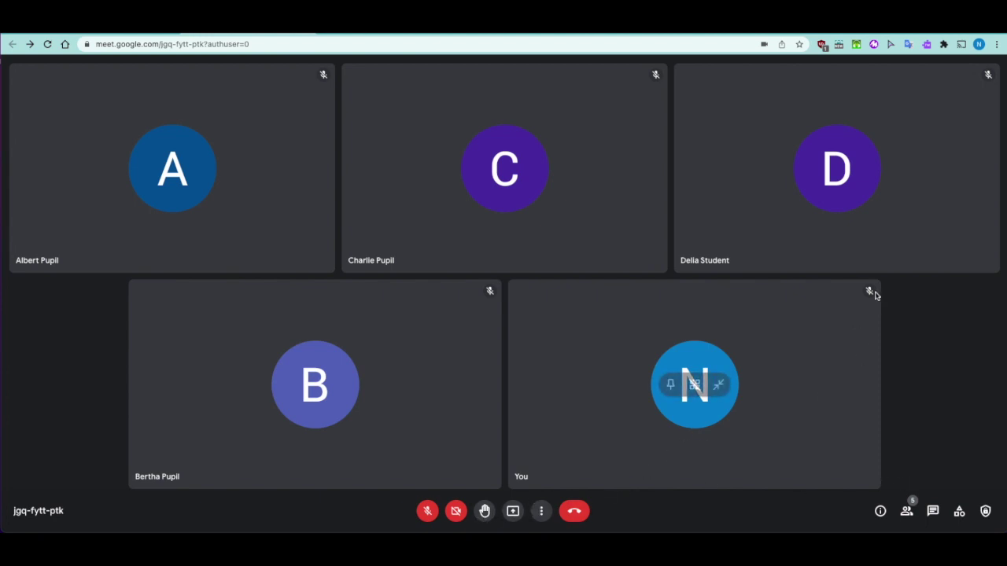
pyautogui.click(669, 386)
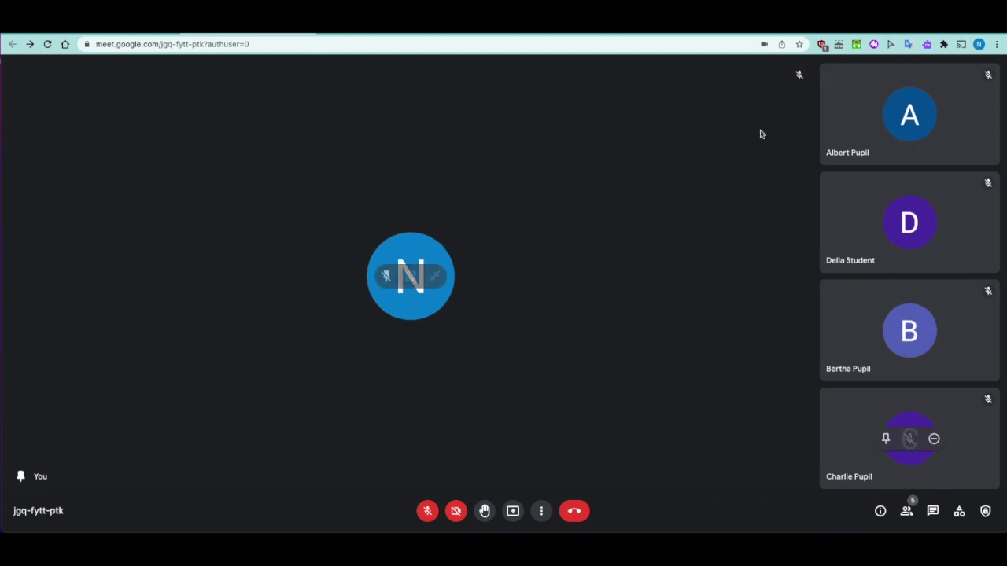
pyautogui.click(386, 276)
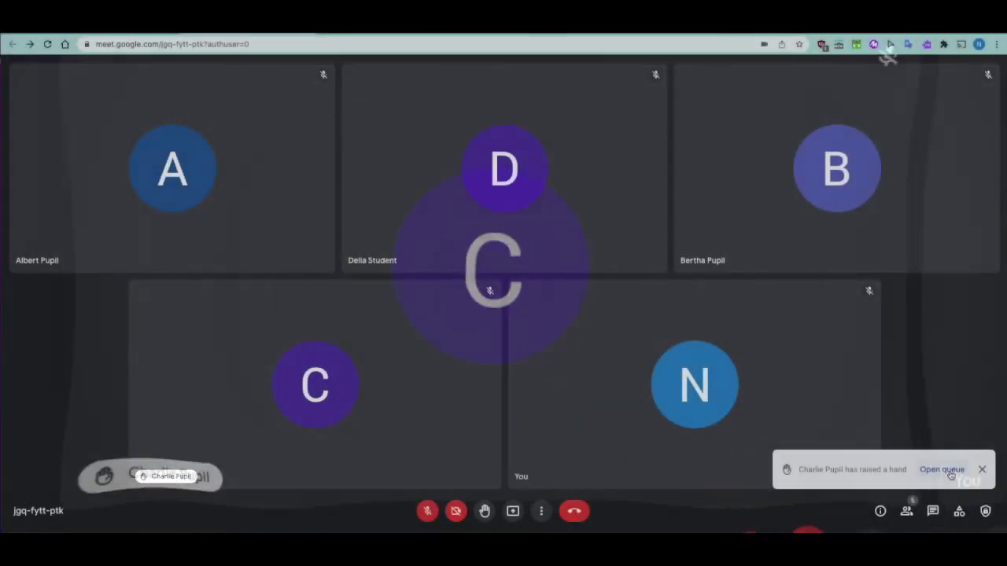
# Open the People list and lower the pupil's raised hand.
pyautogui.click(946, 469)
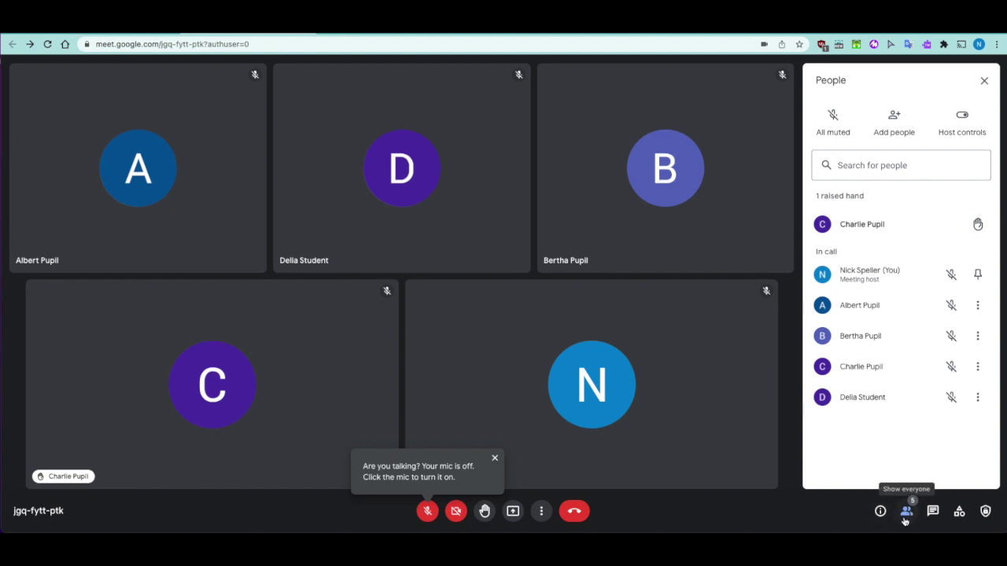
pyautogui.moveTo(859, 228)
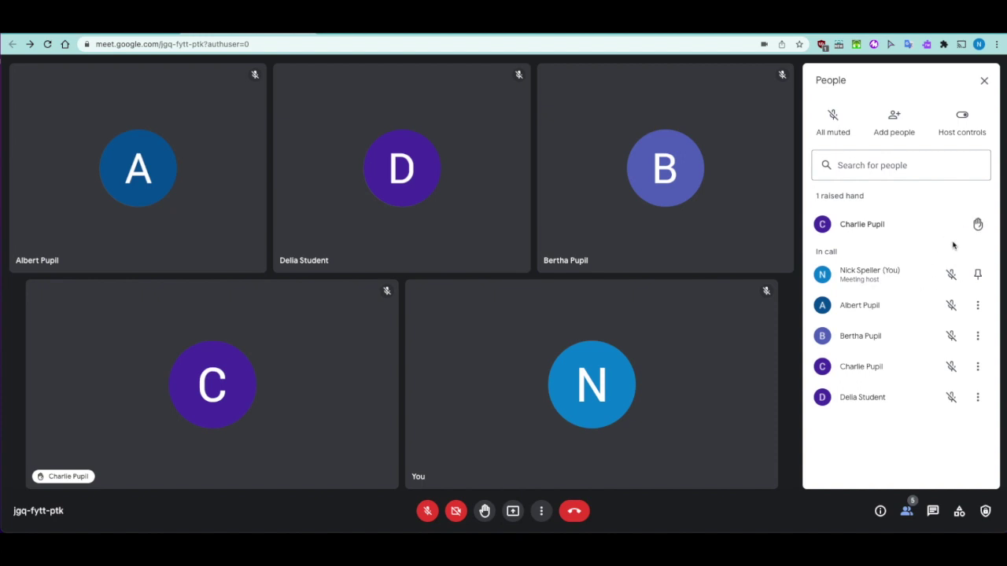
pyautogui.click(972, 225)
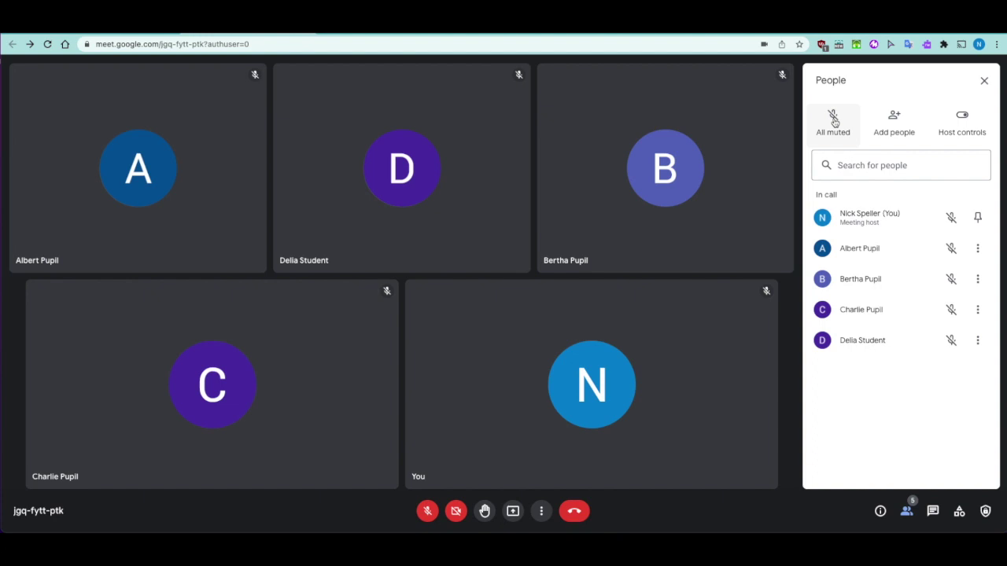
# Open the Add people invite window and close it again without inviting anyone.
pyautogui.click(893, 120)
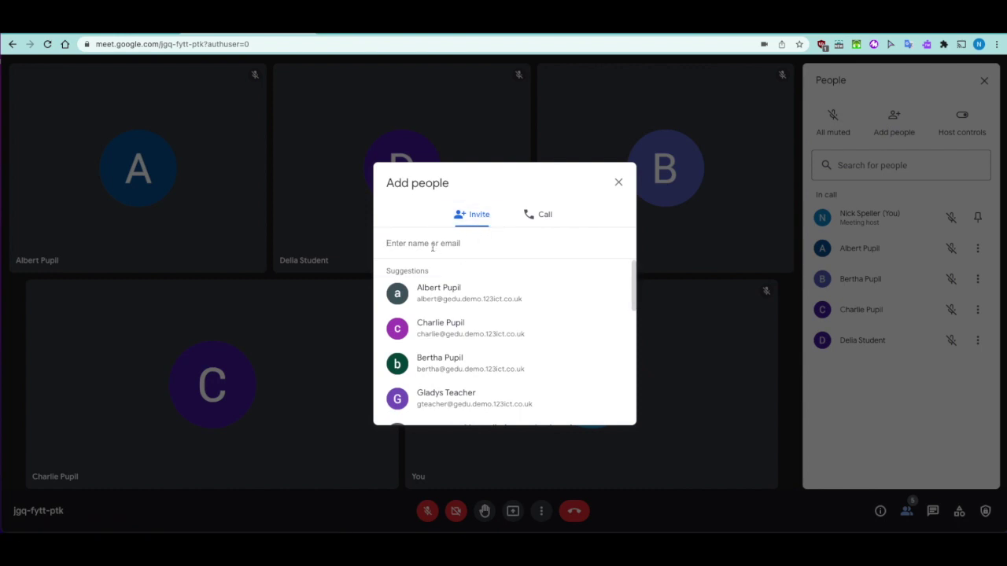
pyautogui.click(617, 184)
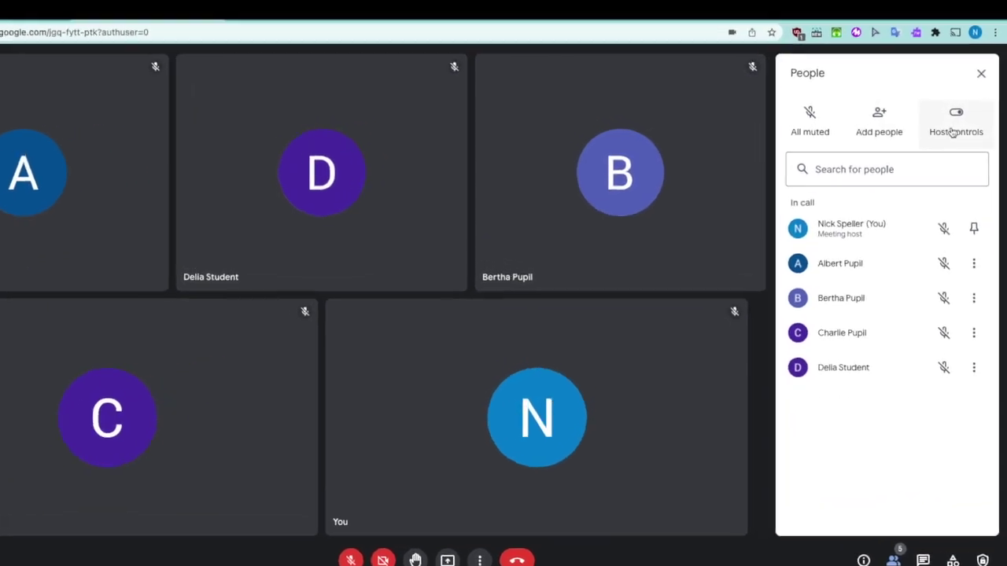
pyautogui.click(953, 128)
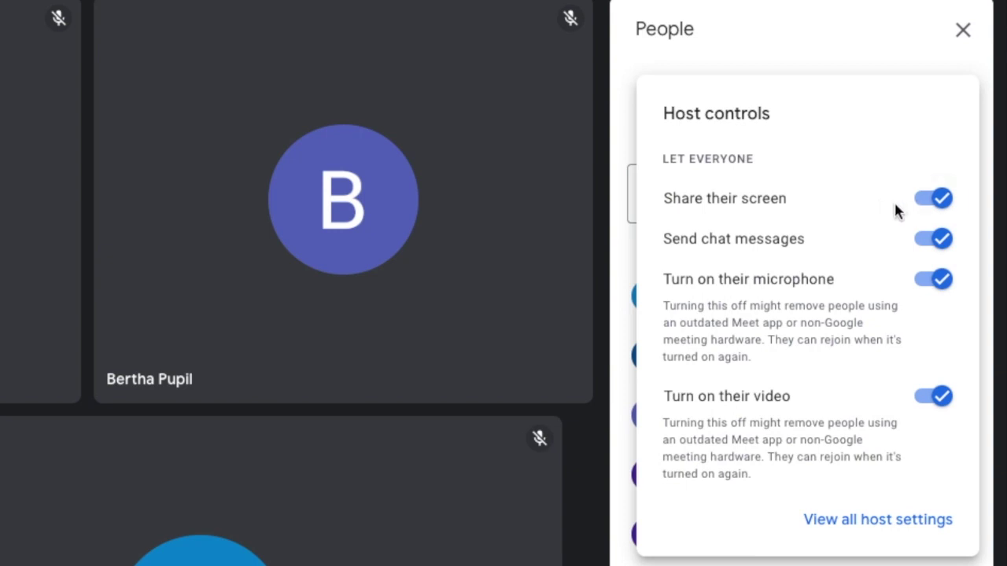
# In Host controls, switch off participants' screen sharing, chat messages and microphone, leaving video allowed.
pyautogui.click(930, 203)
pyautogui.click(939, 240)
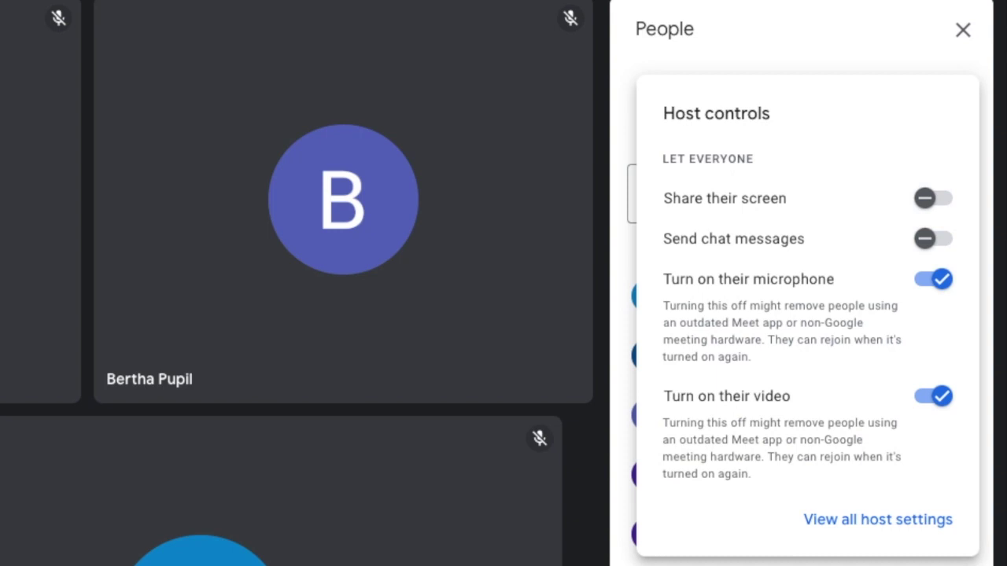
pyautogui.click(928, 246)
pyautogui.click(934, 250)
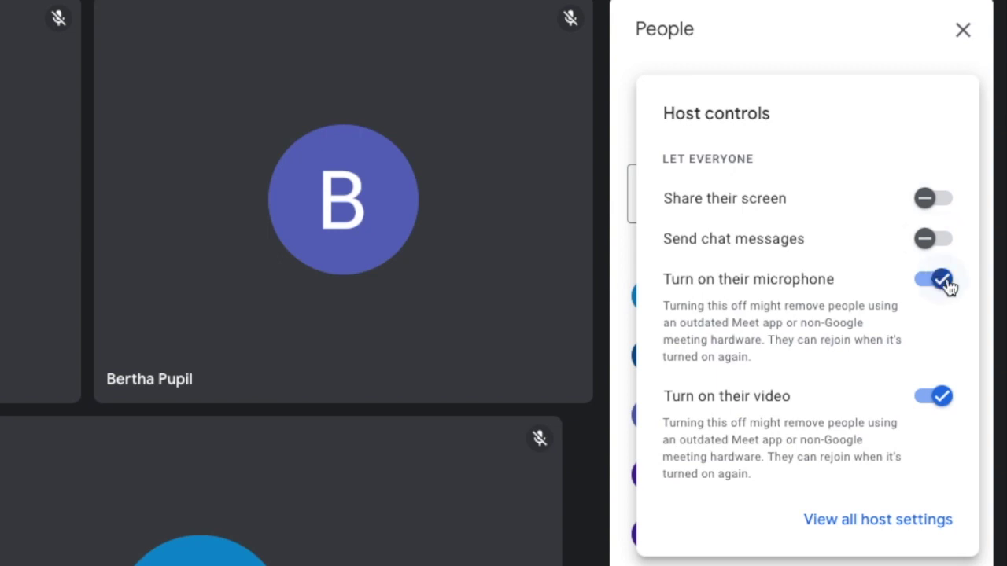
pyautogui.click(946, 286)
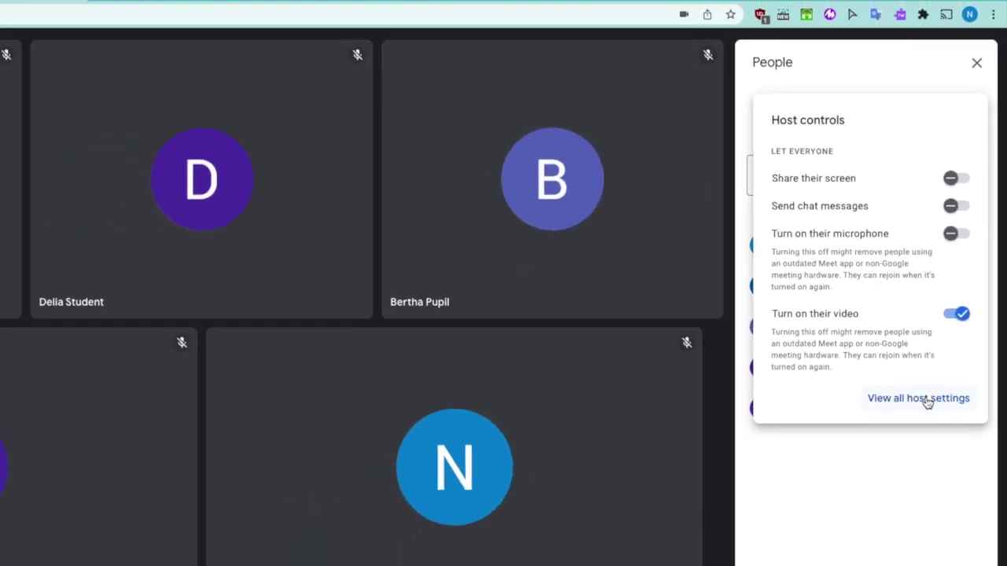
pyautogui.click(940, 332)
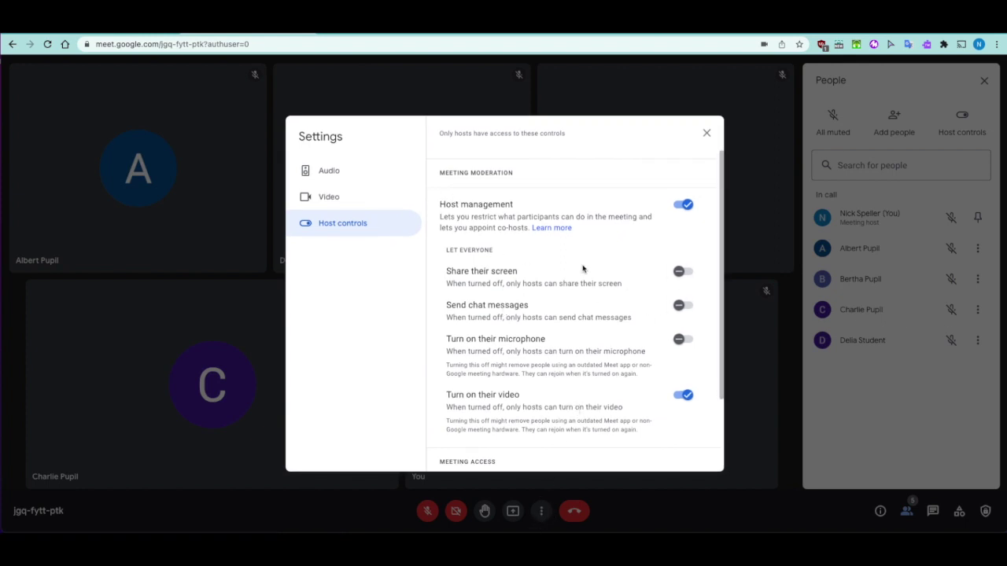
pyautogui.scroll(-2, 580, 284)
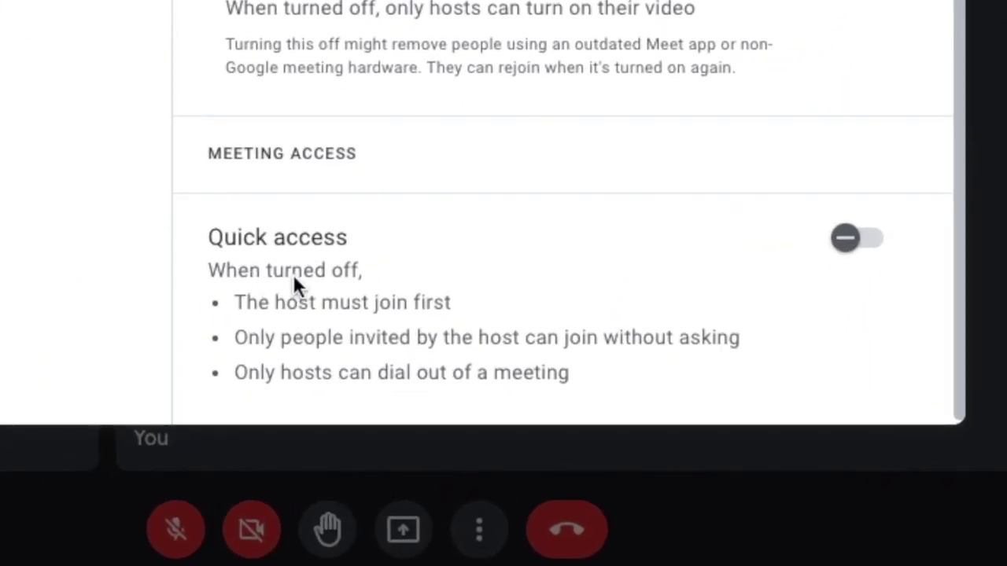
pyautogui.click(852, 239)
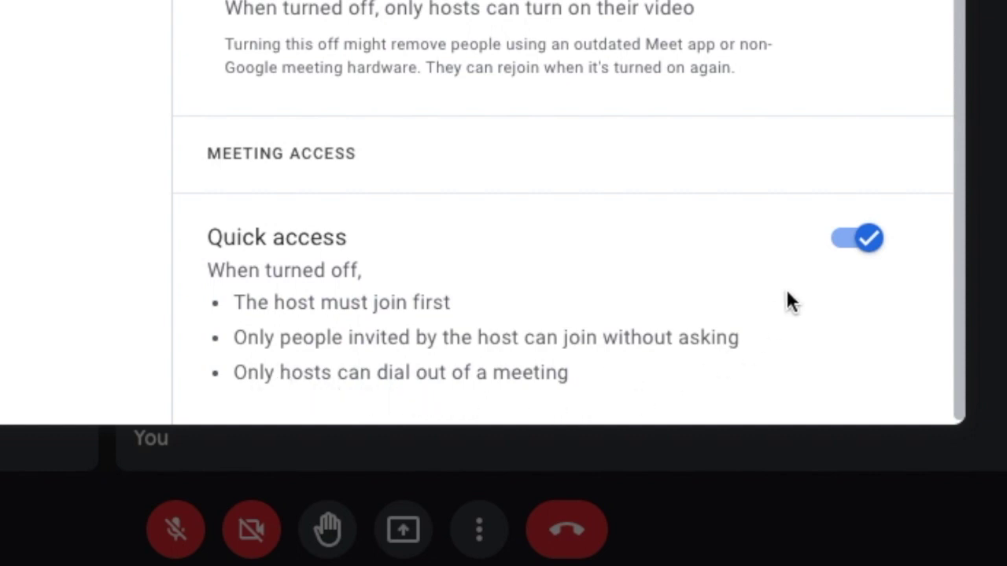
pyautogui.click(869, 242)
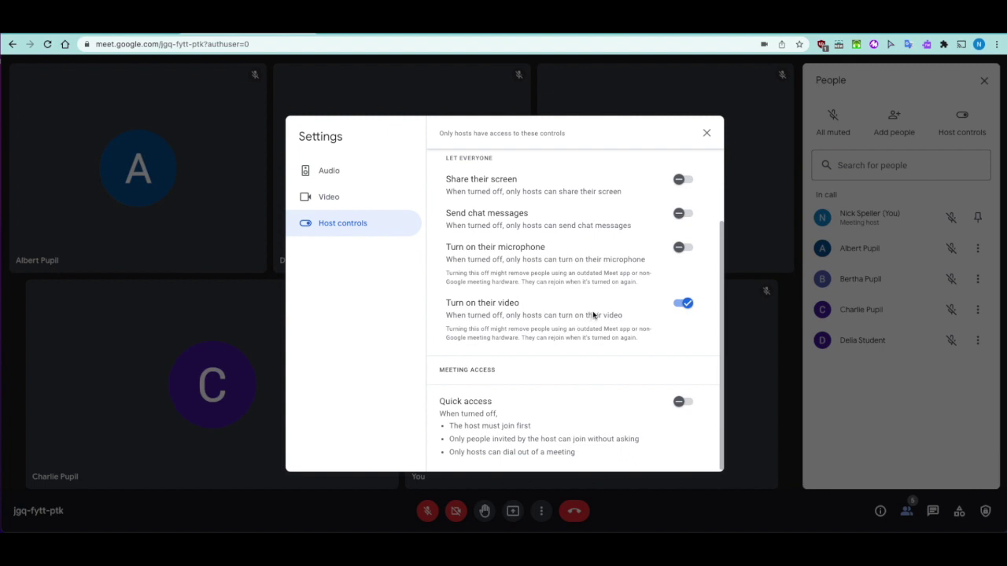
pyautogui.scroll(2, 594, 313)
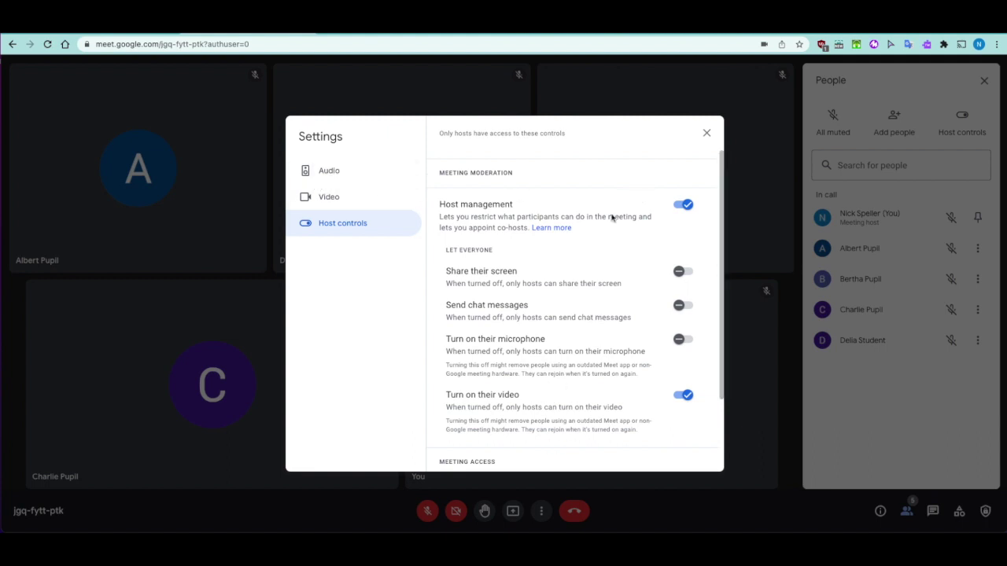
pyautogui.click(706, 133)
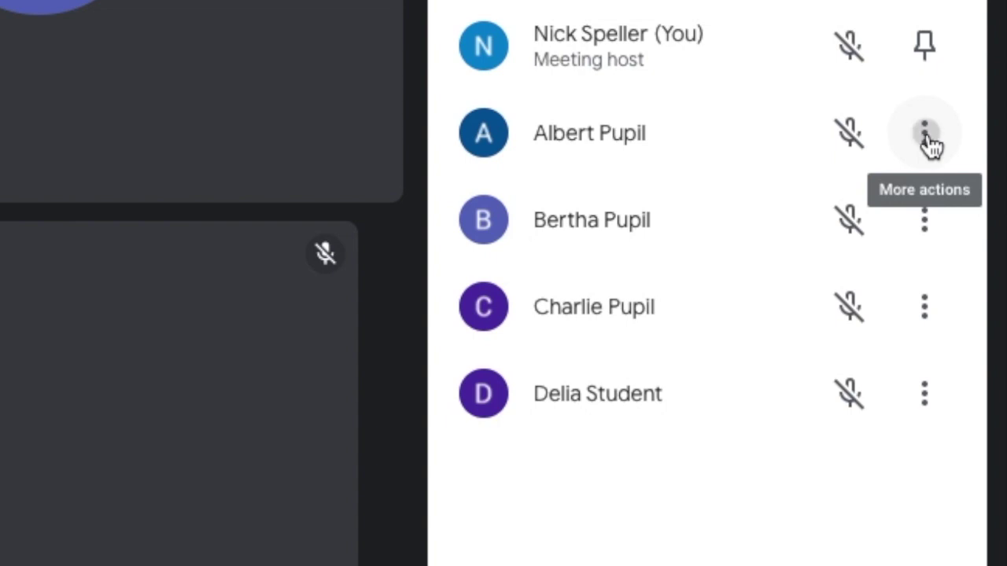
# Open pupils' More actions menus, start Remove from meeting on the last participant, then cancel.
pyautogui.click(925, 133)
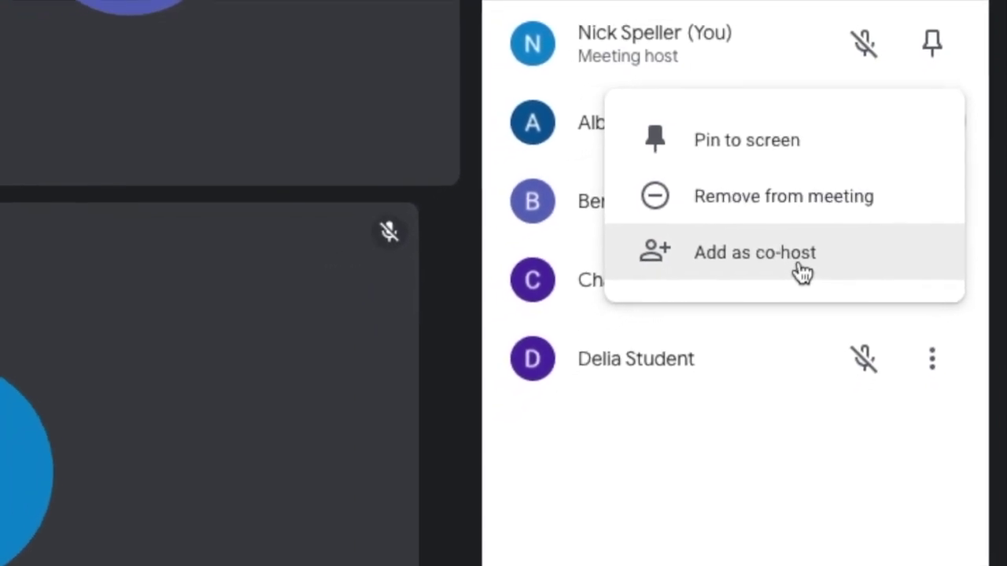
pyautogui.click(840, 349)
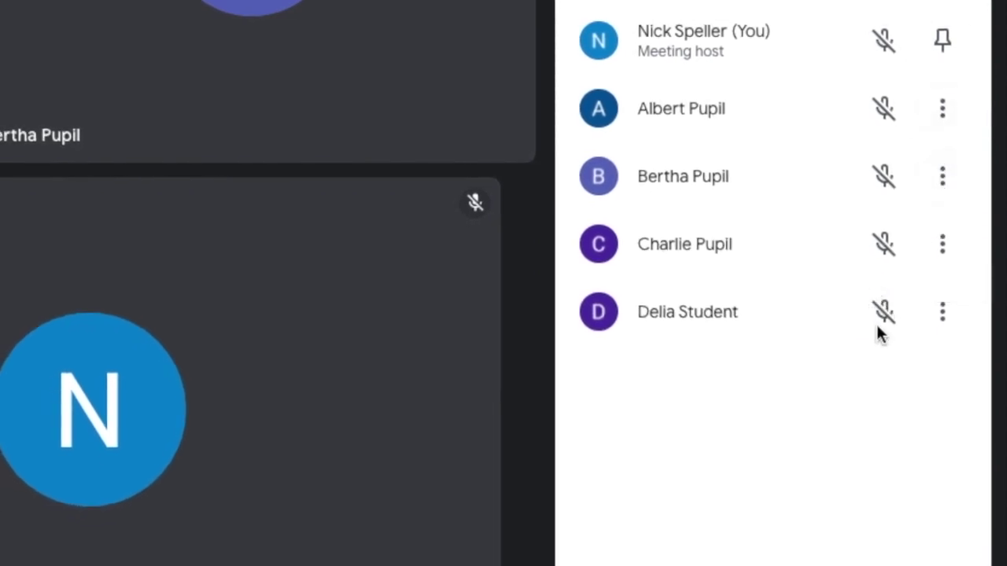
pyautogui.click(944, 319)
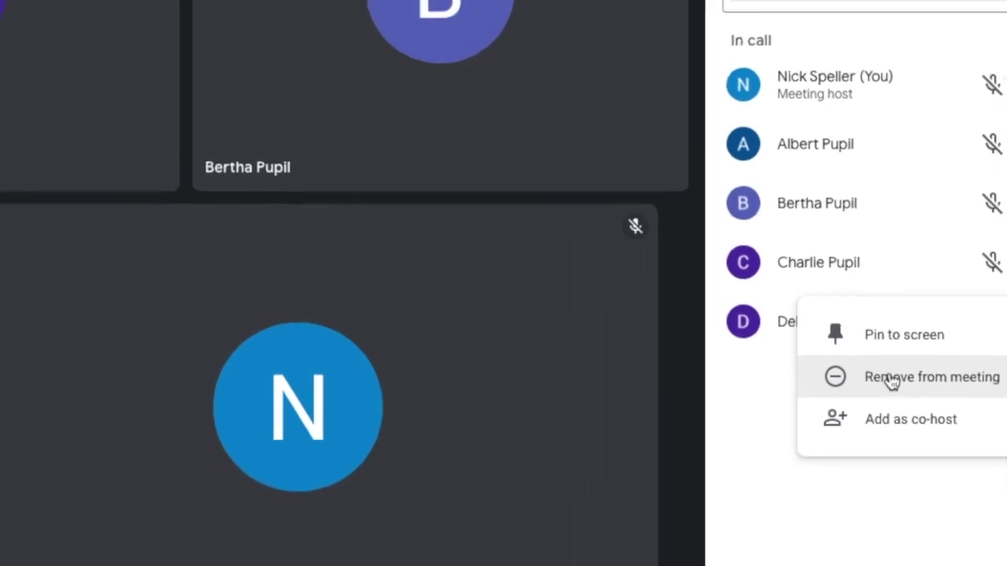
pyautogui.click(826, 379)
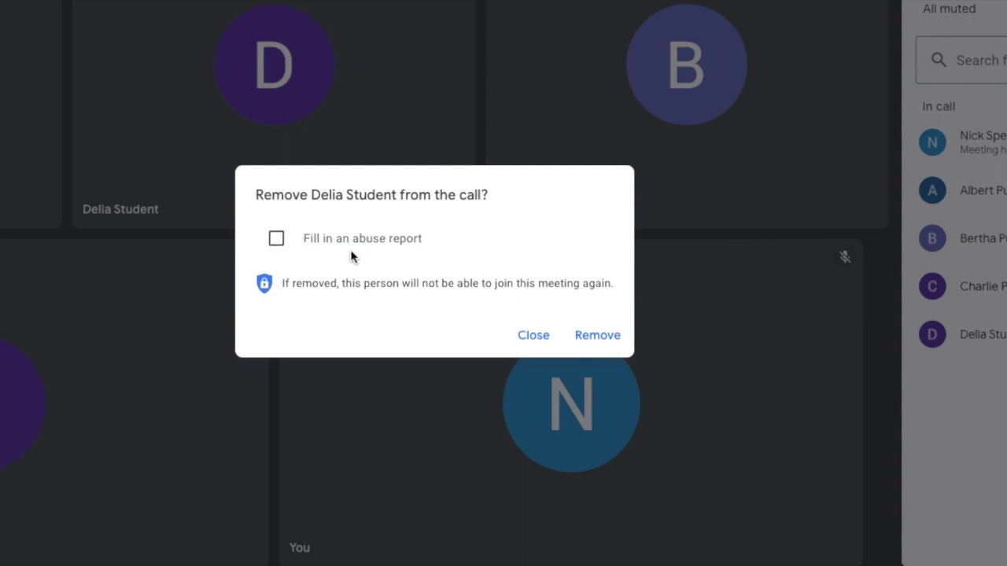
pyautogui.click(535, 338)
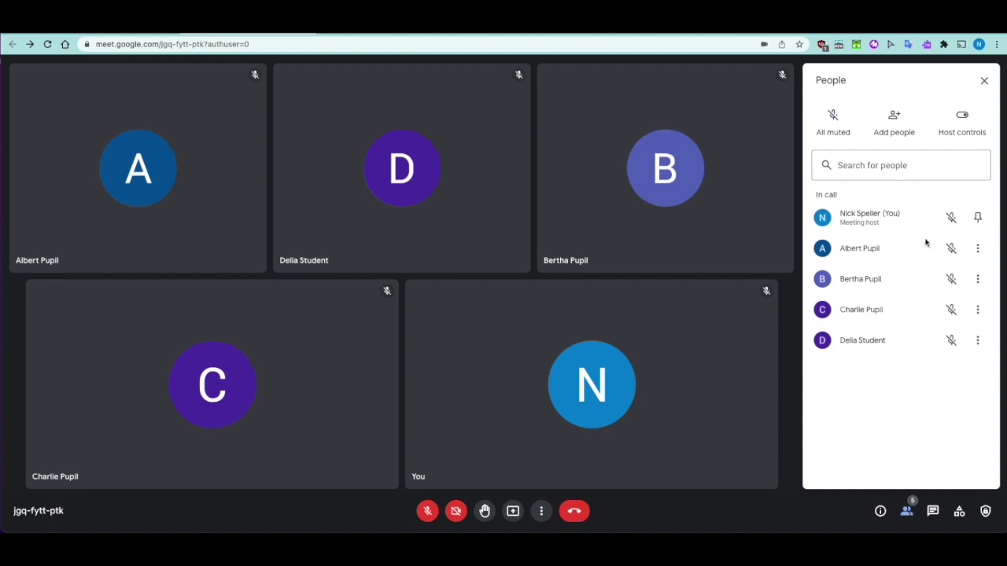
# Open the Present now menu showing entire screen, window and tab options.
pyautogui.click(512, 511)
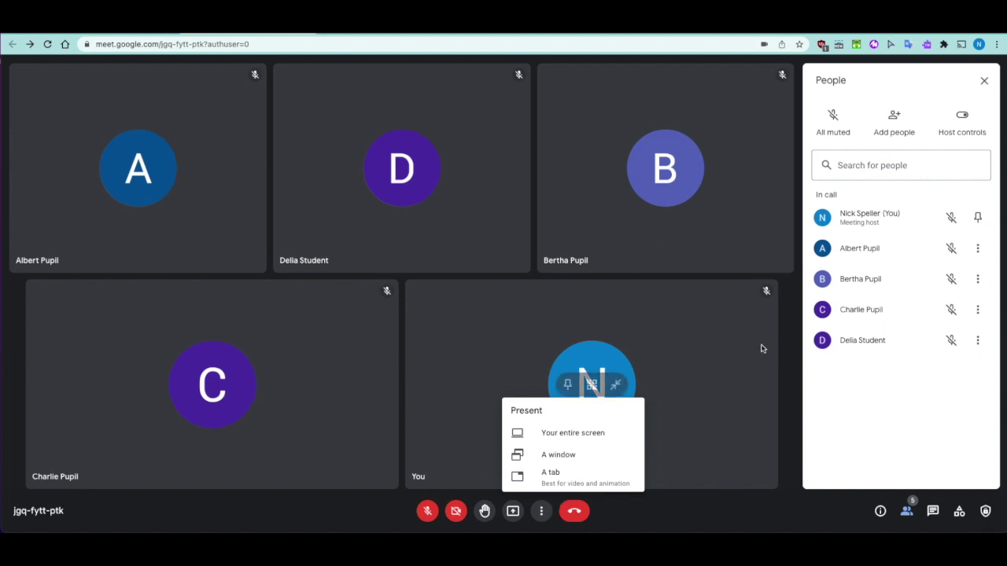
# Turn on Share their screen, confirm the pupil can use Present now, and re-allow chat messages.
pyautogui.click(953, 128)
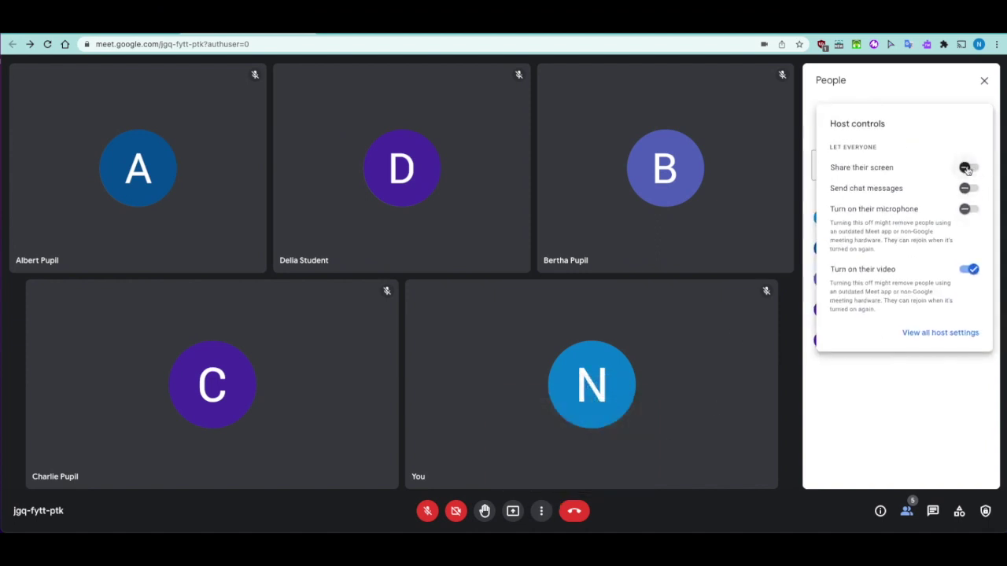
pyautogui.hotkey('ctrl', 'Right')
pyautogui.click(968, 168)
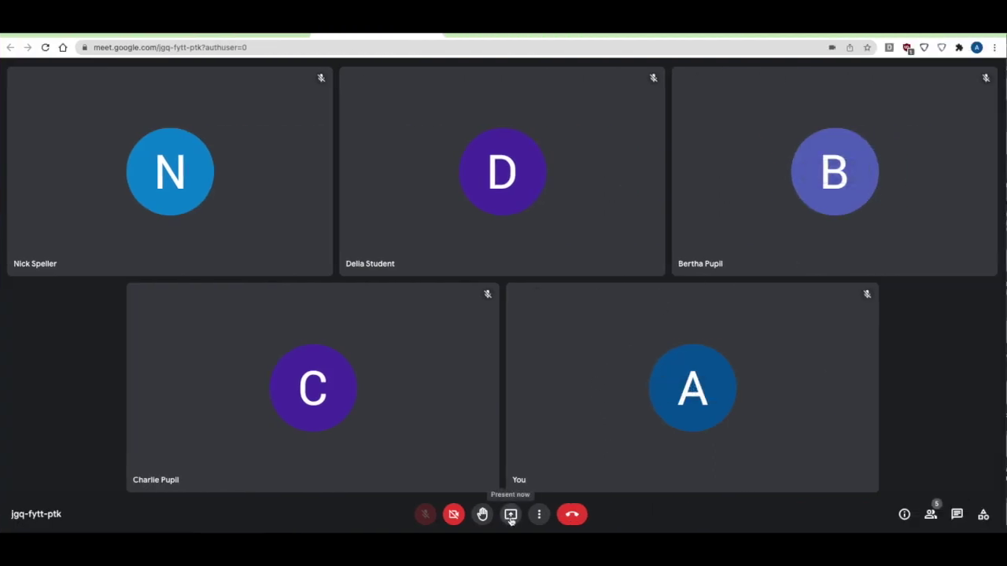
pyautogui.click(510, 516)
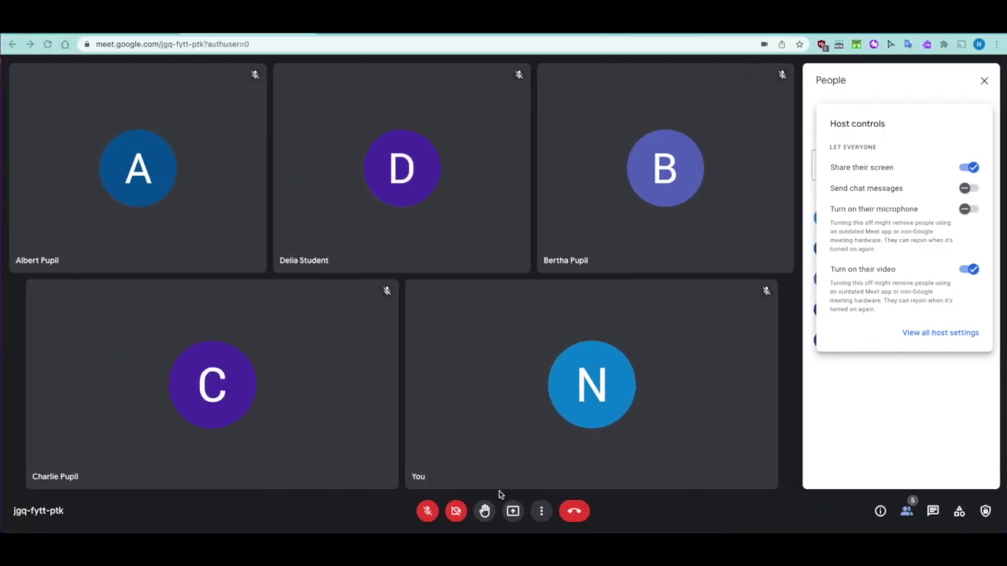
pyautogui.click(966, 188)
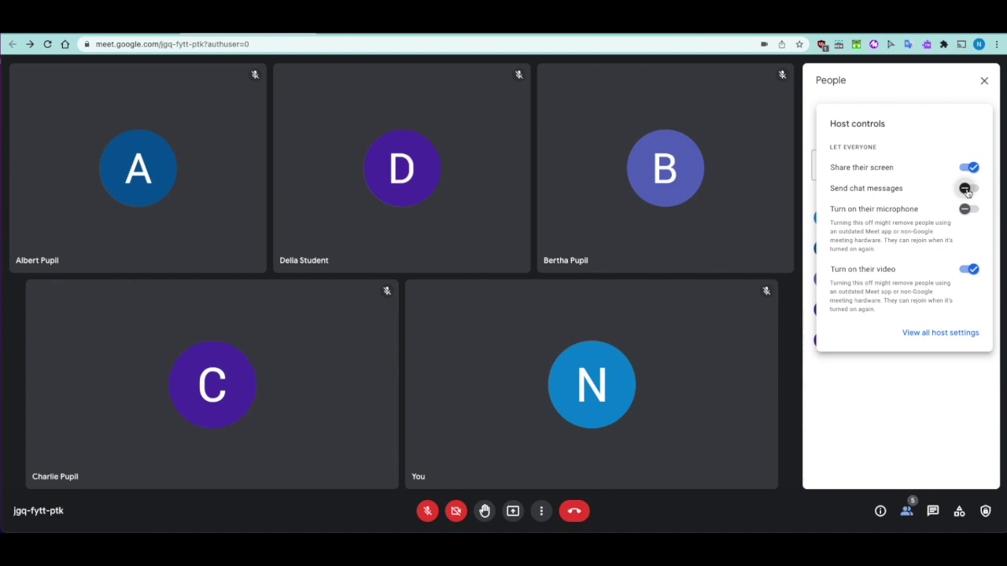
# Open the in-call chat, toggle Let everyone send messages, and type 'Announce something'.
pyautogui.click(935, 510)
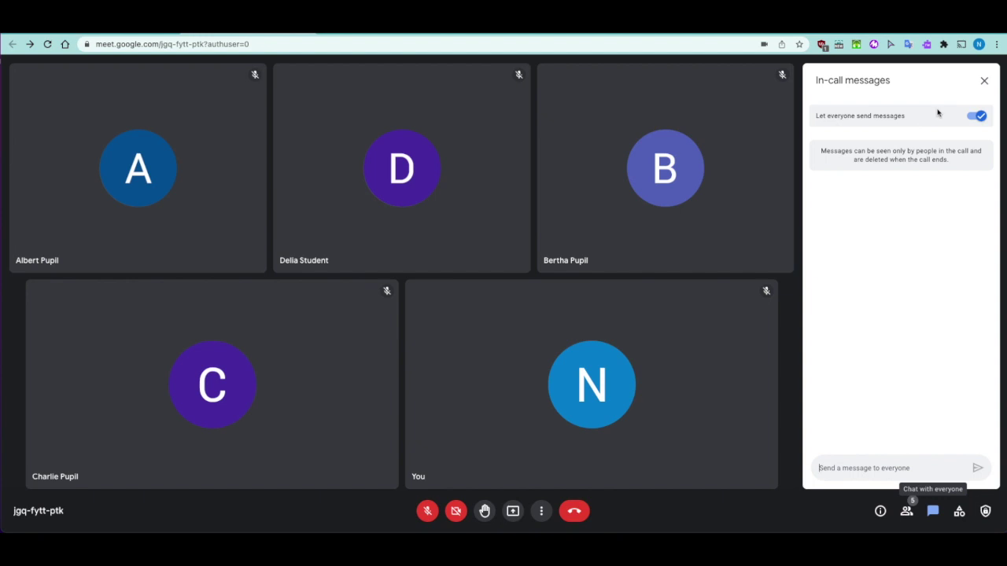
pyautogui.click(976, 116)
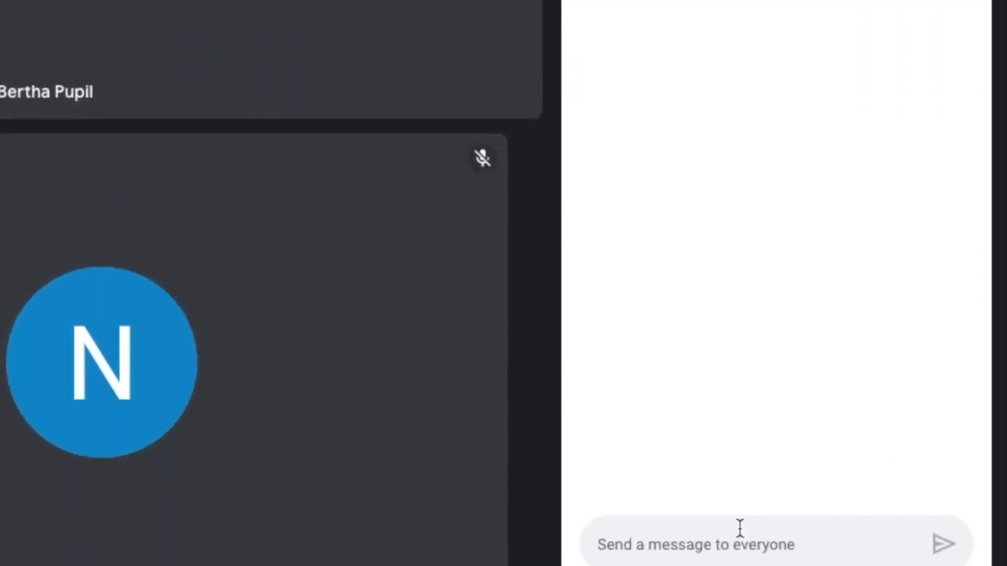
pyautogui.click(740, 531)
pyautogui.write('Announce something')
# Post 'Announce something' and the BBC Bitesize link bbc.co.uk/bitesize/levels/z4kw2hv to the chat.
pyautogui.press('Return')
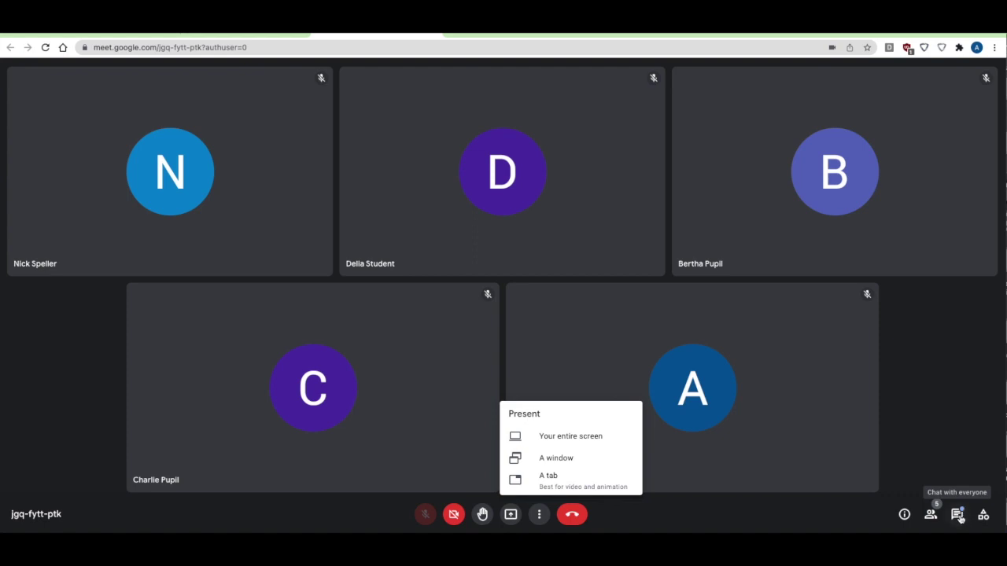
pyautogui.click(960, 516)
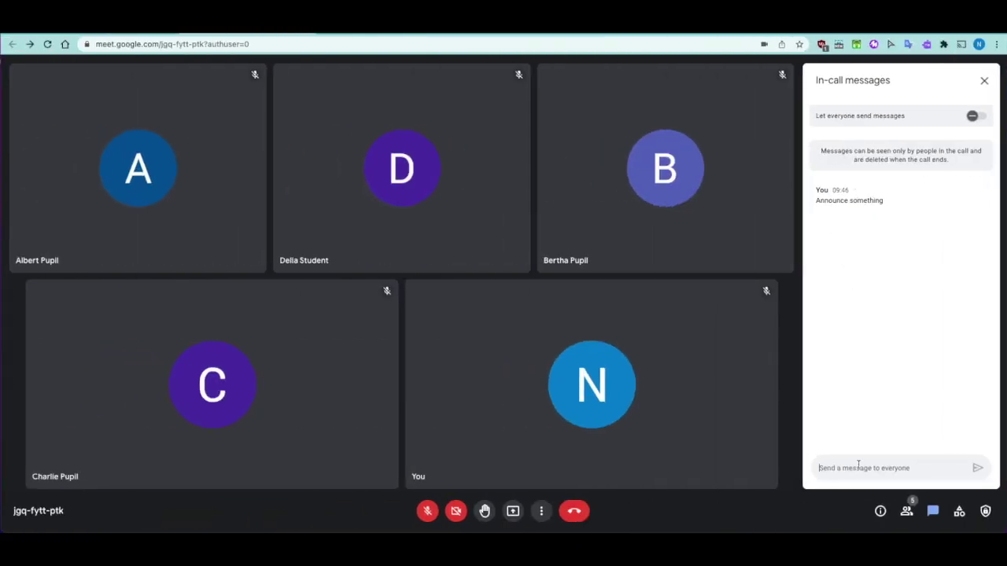
pyautogui.rightClick(862, 469)
pyautogui.click(875, 438)
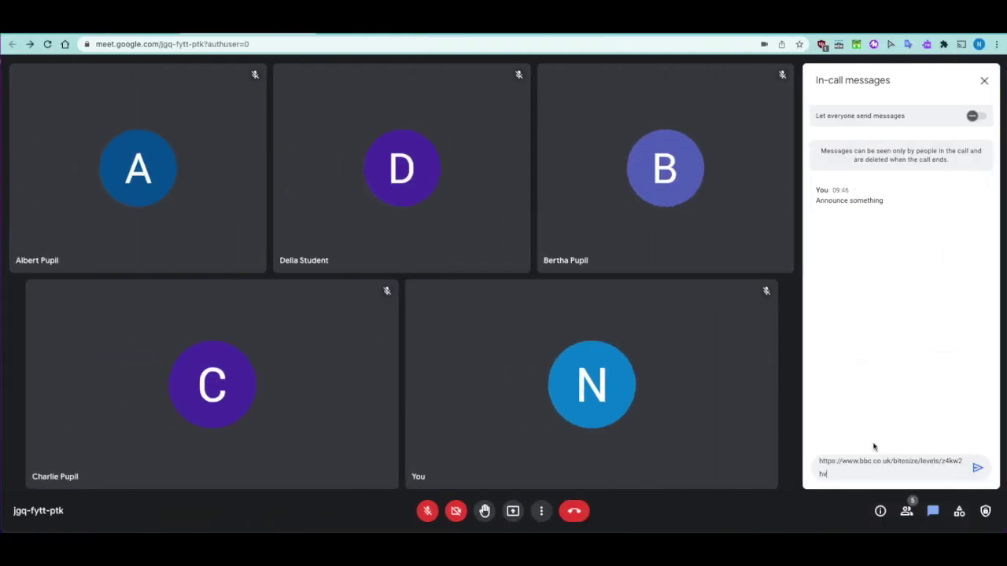
pyautogui.click(979, 472)
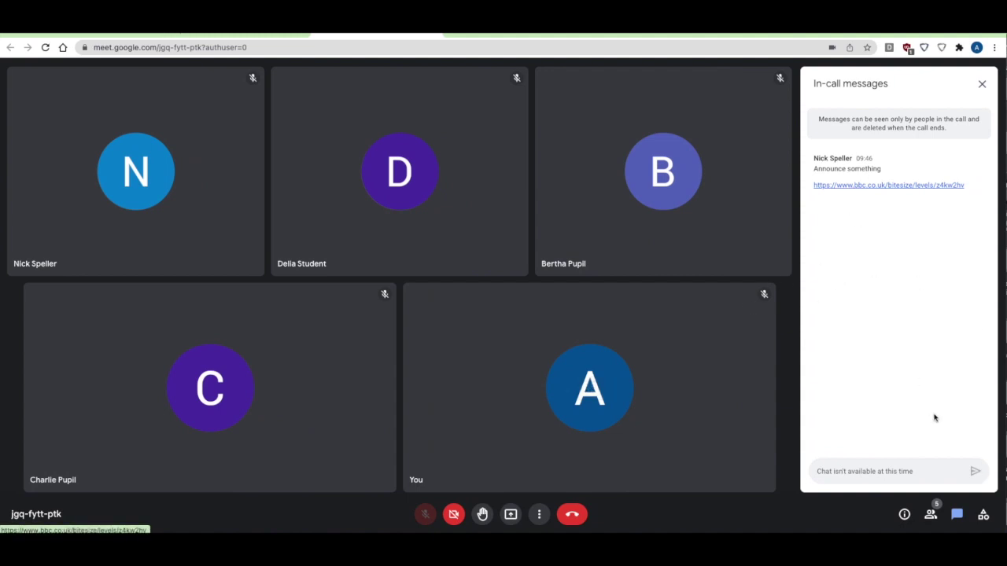
# Open the chat's BBC Bitesize link to confirm the KS3 Subjects page, then return to Meet.
pyautogui.click(874, 186)
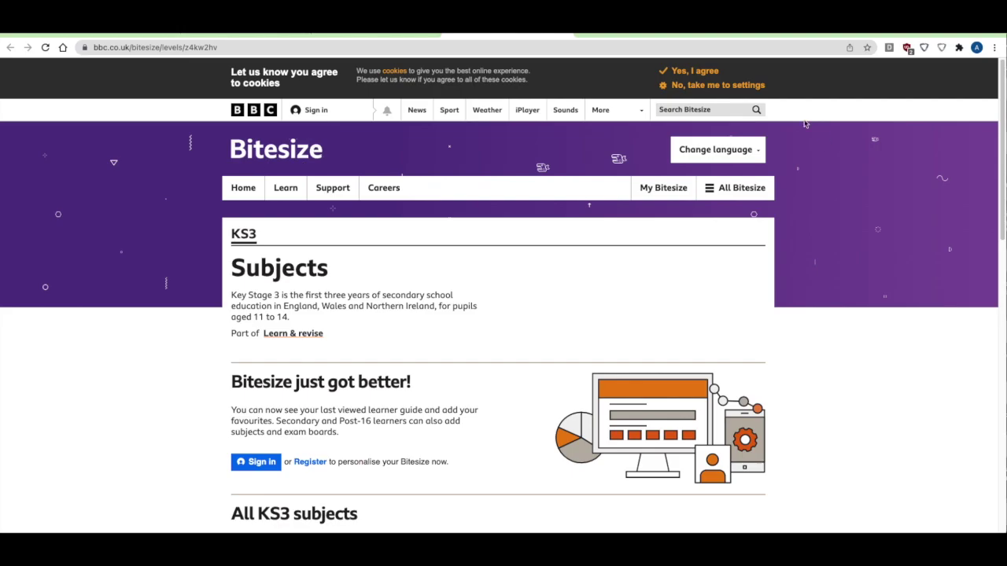
pyautogui.hotkey('alt', 'Tab')
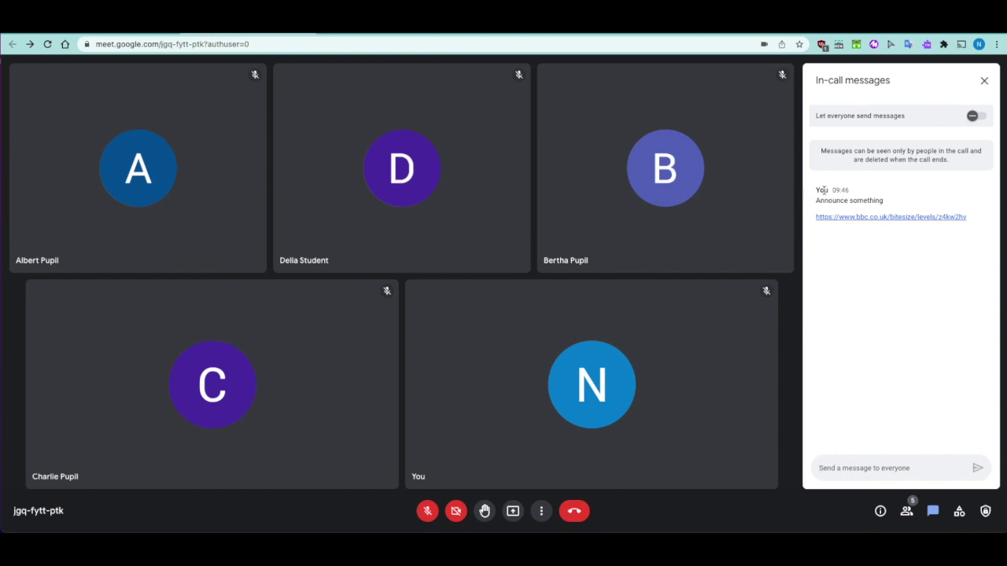
pyautogui.hotkey('ctrl', 'Right')
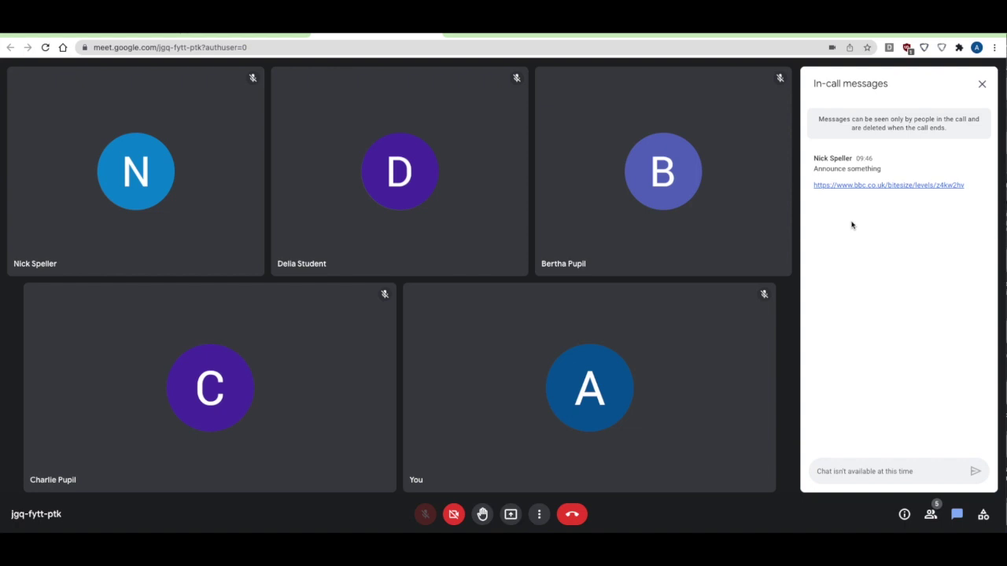
# Turn Let everyone send messages back on and send a pupil reply saying they can now reply.
pyautogui.hotkey('ctrl', 'Left')
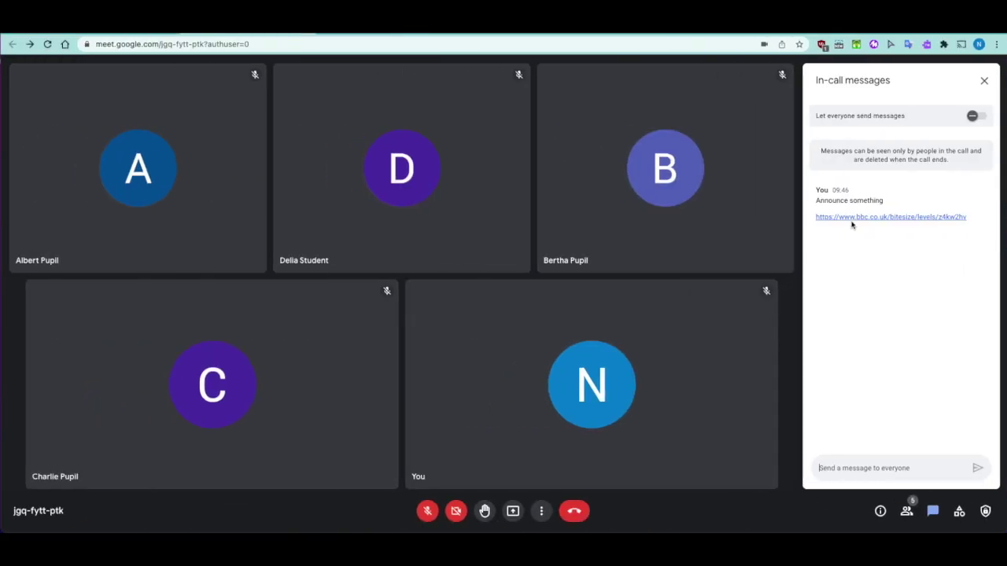
pyautogui.click(974, 116)
pyautogui.hotkey('ctrl', 'Right')
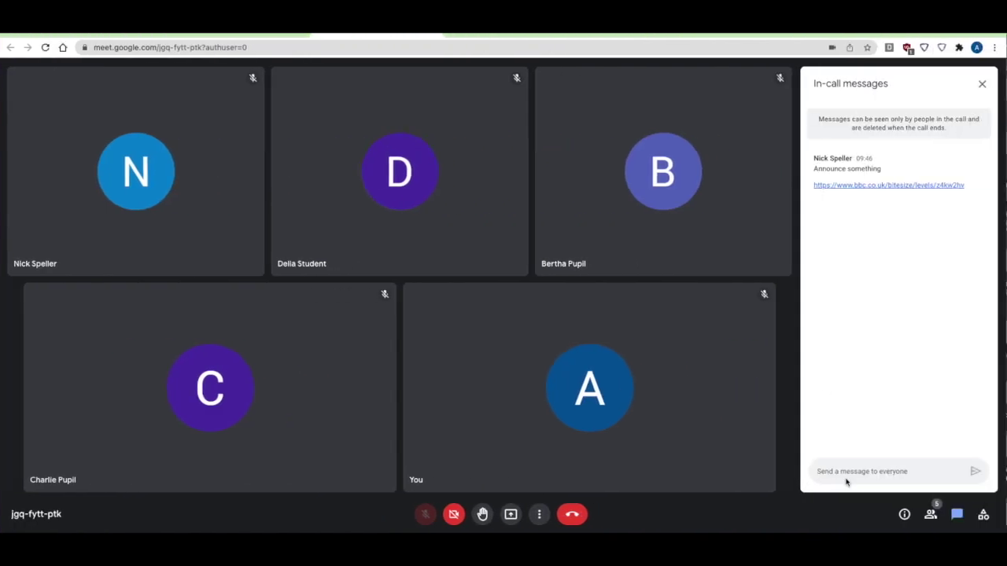
pyautogui.write('A')
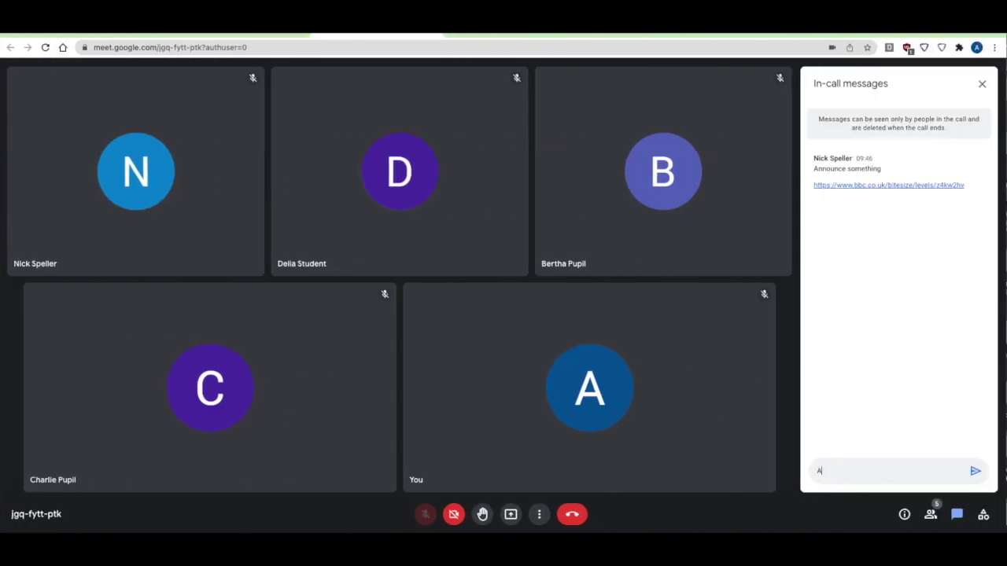
pyautogui.write('lbert can now reply')
pyautogui.press('Return')
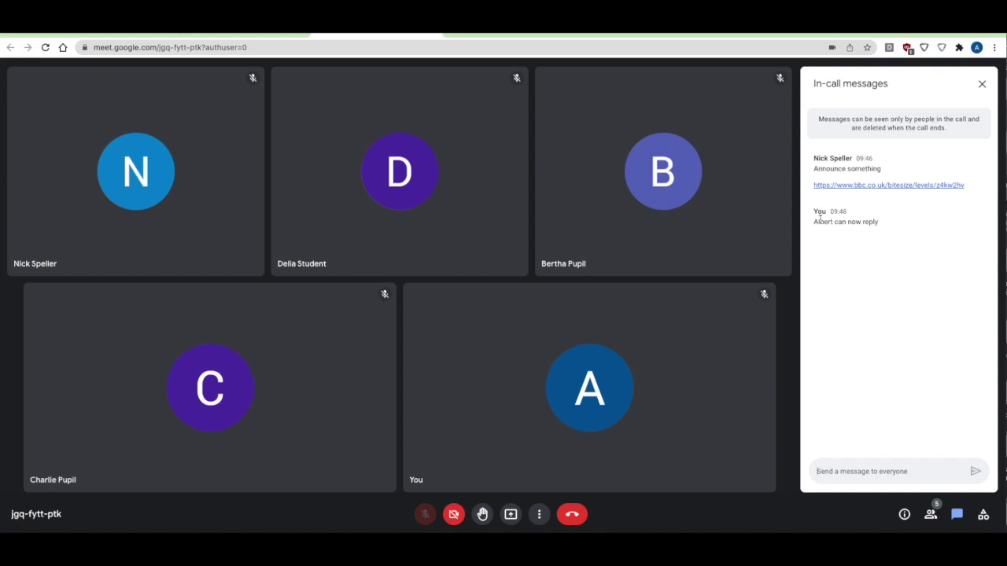
pyautogui.hotkey('ctrl', 'Left')
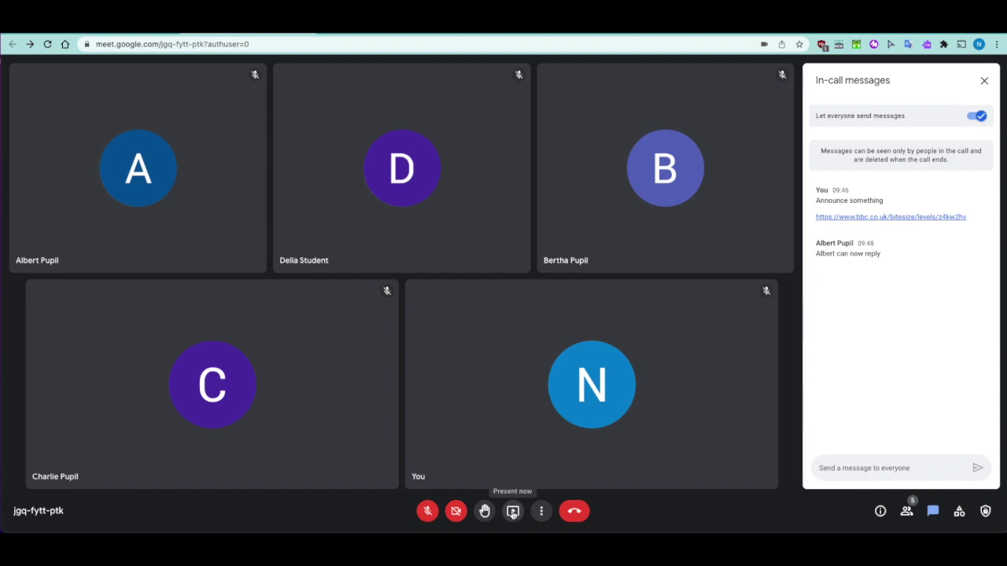
# Open the three-dot More options menu with casting, Jam, recording, layout and captions.
pyautogui.click(541, 511)
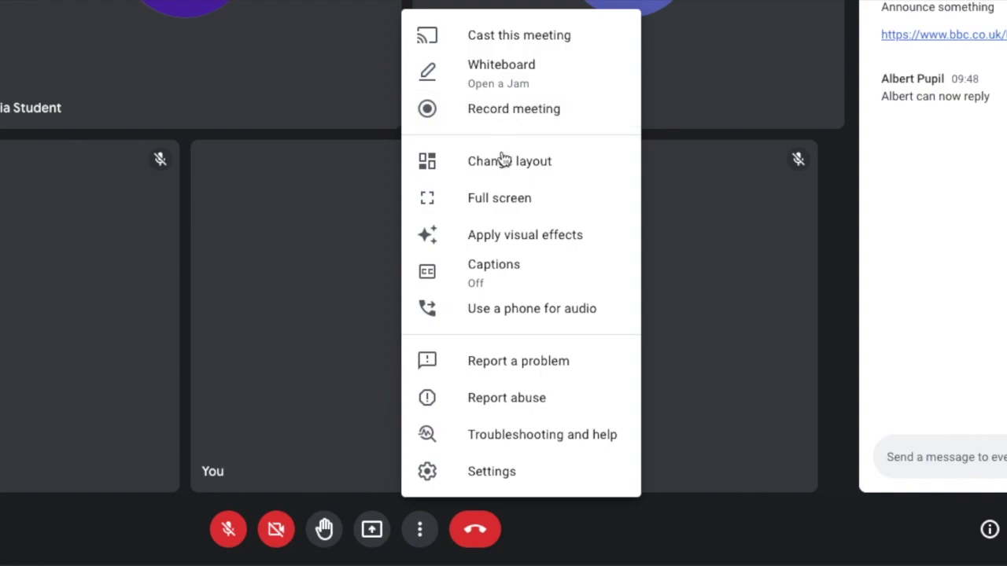
# Try the Sidebar layout, then choose Tiled with the maximum tiles set to 49.
pyautogui.click(513, 169)
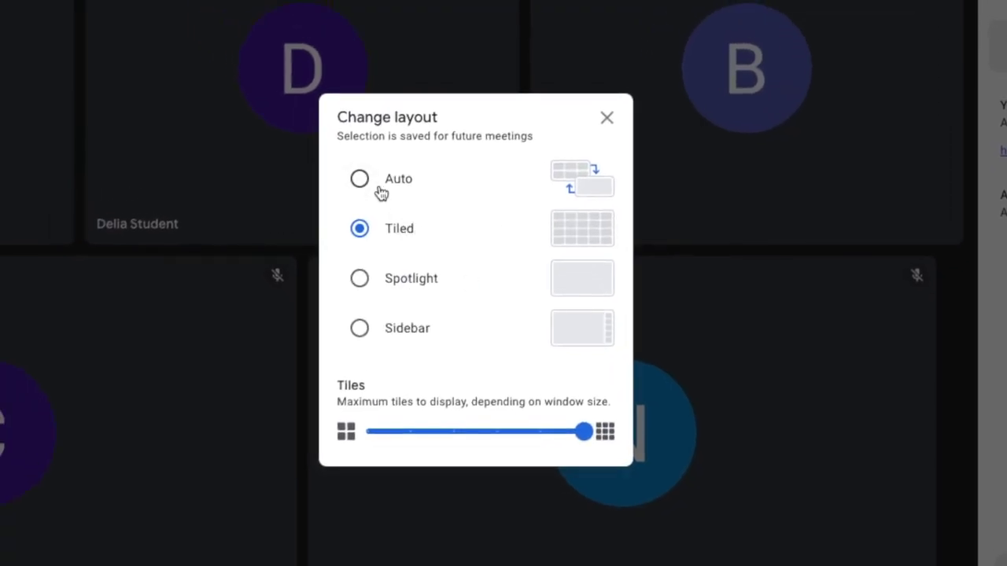
pyautogui.click(428, 322)
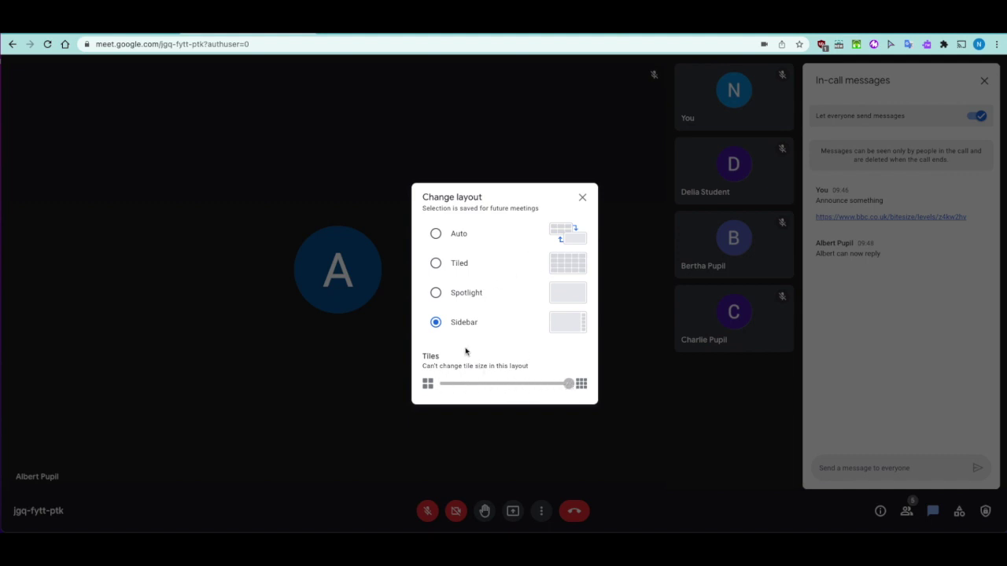
pyautogui.click(435, 263)
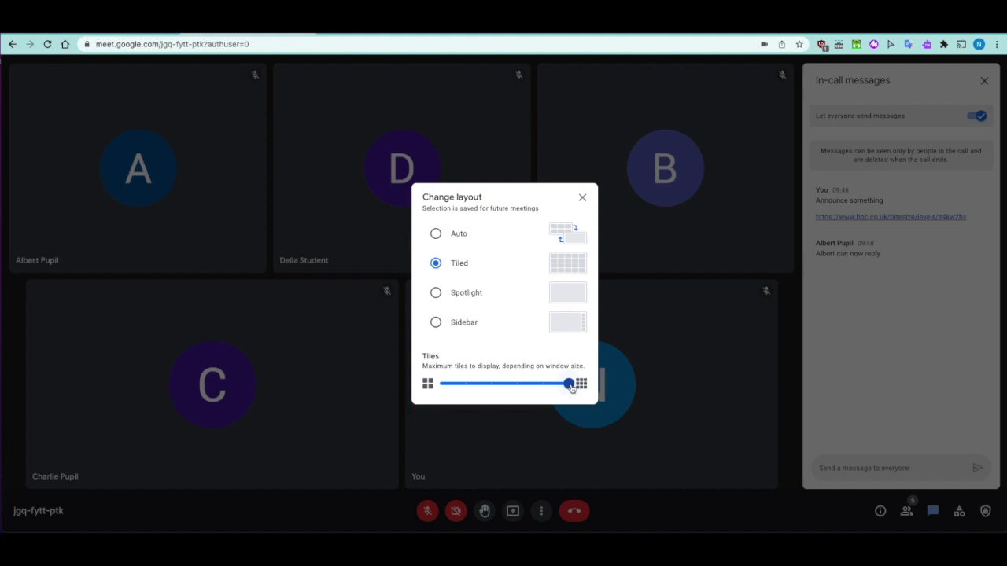
pyautogui.moveTo(572, 388); pyautogui.dragTo(467, 384)
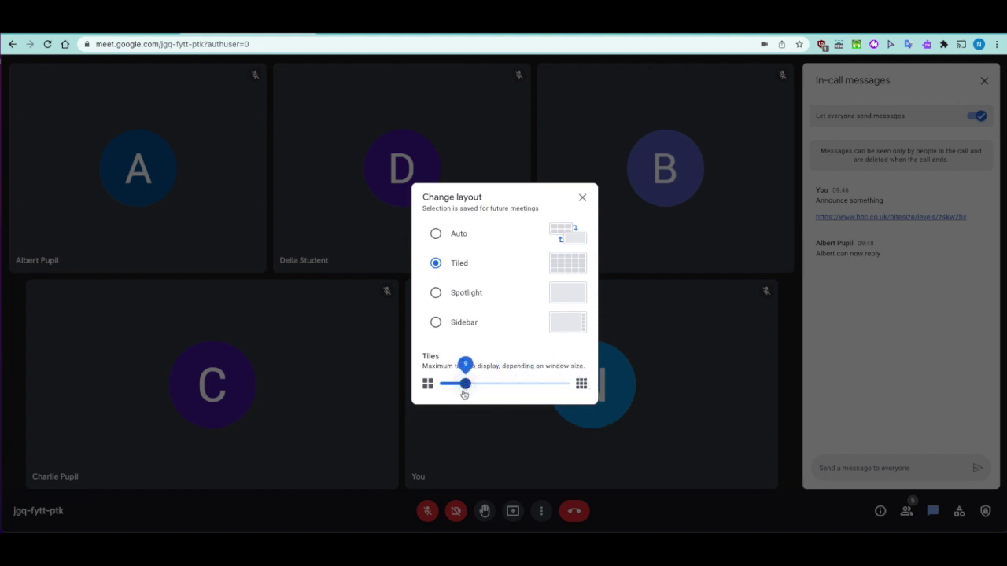
pyautogui.moveTo(467, 391); pyautogui.dragTo(439, 385)
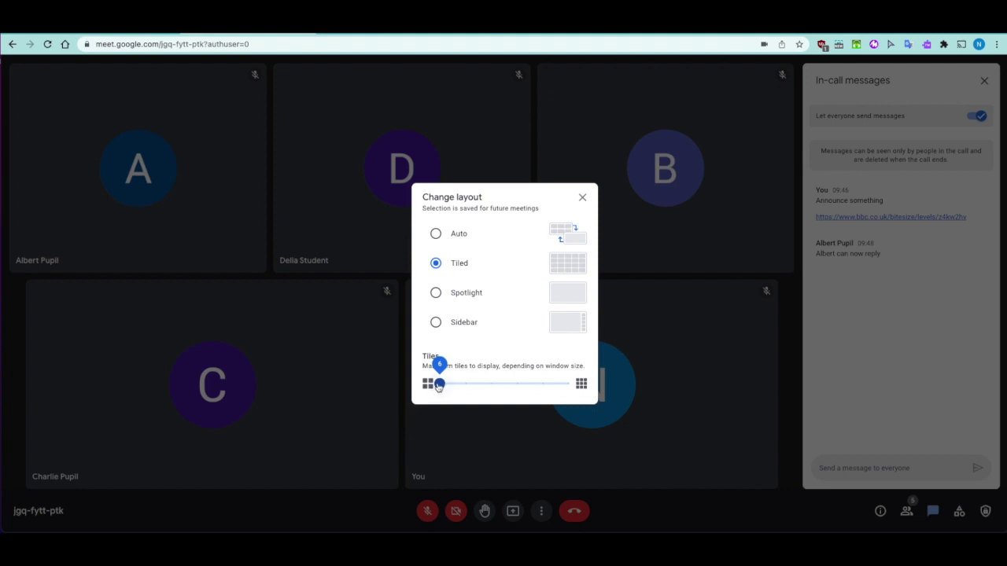
pyautogui.moveTo(439, 386); pyautogui.dragTo(572, 394)
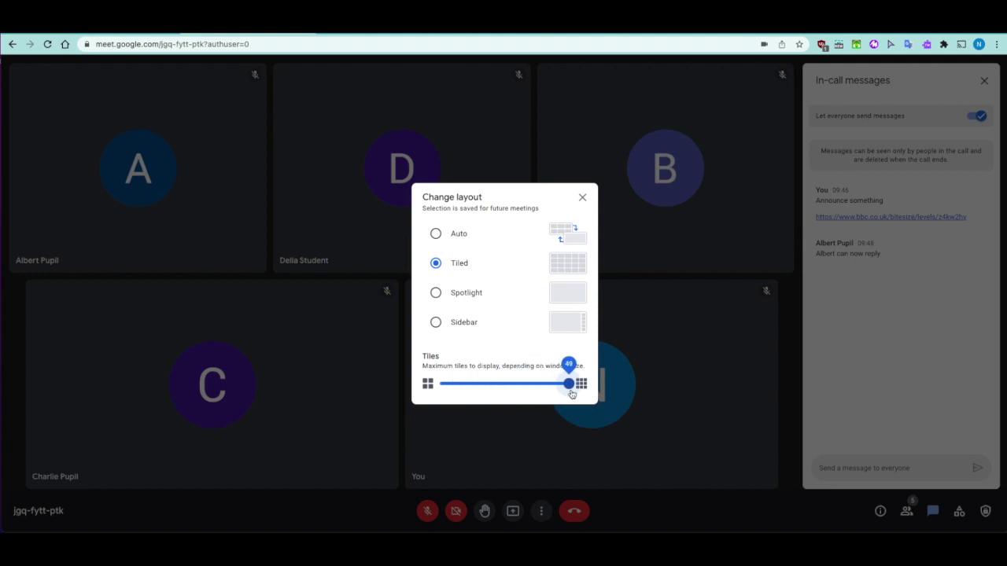
pyautogui.click(582, 198)
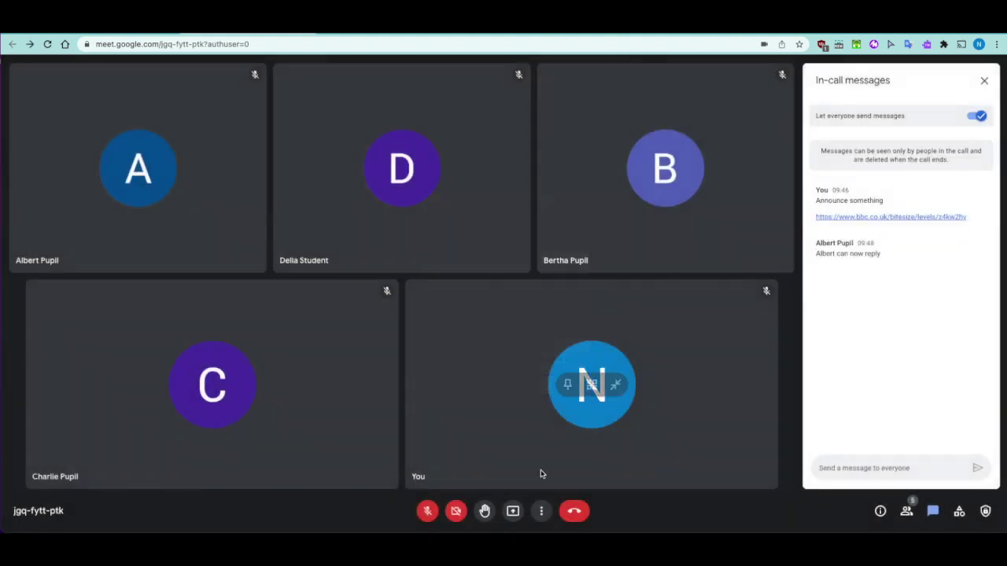
# Preview the visual effects panel, then close it so the five tiles fill the width.
pyautogui.click(541, 511)
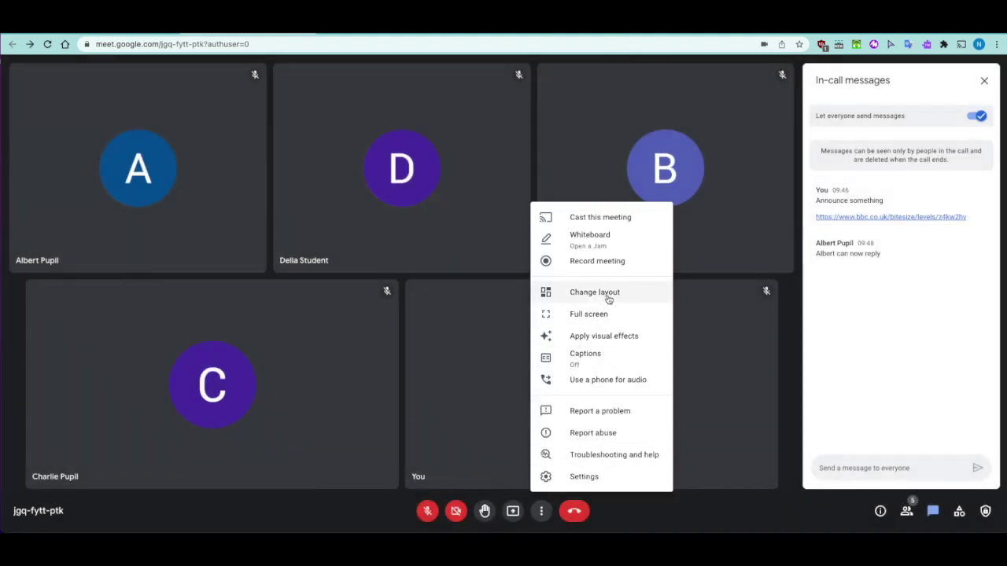
pyautogui.click(614, 337)
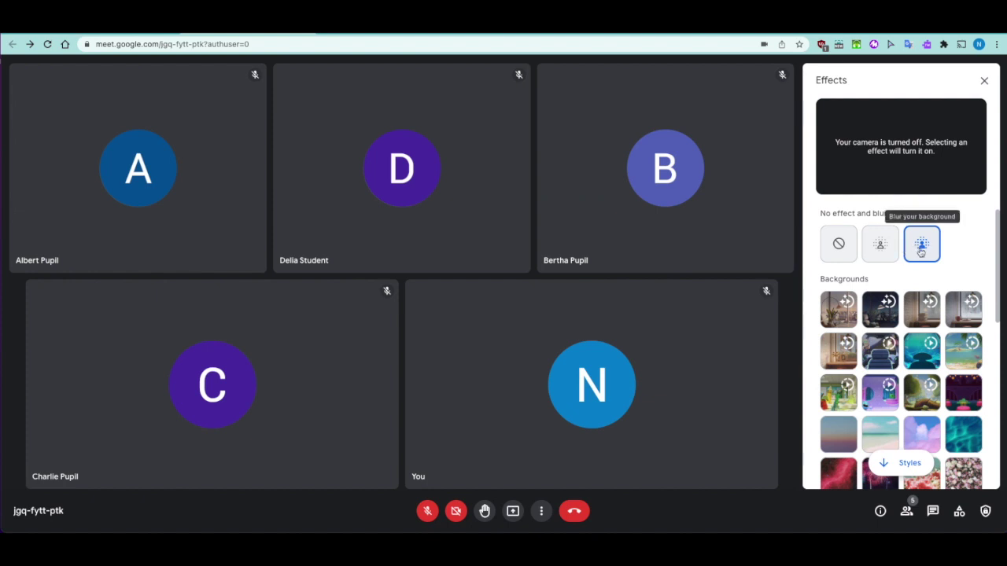
pyautogui.click(984, 80)
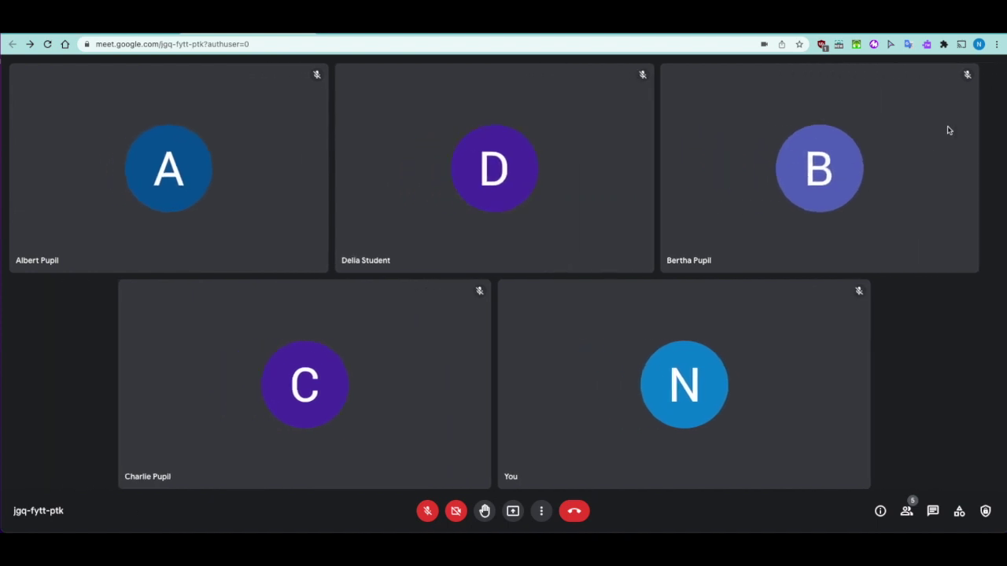
# Set the call's captions language to English and apply it.
pyautogui.click(542, 512)
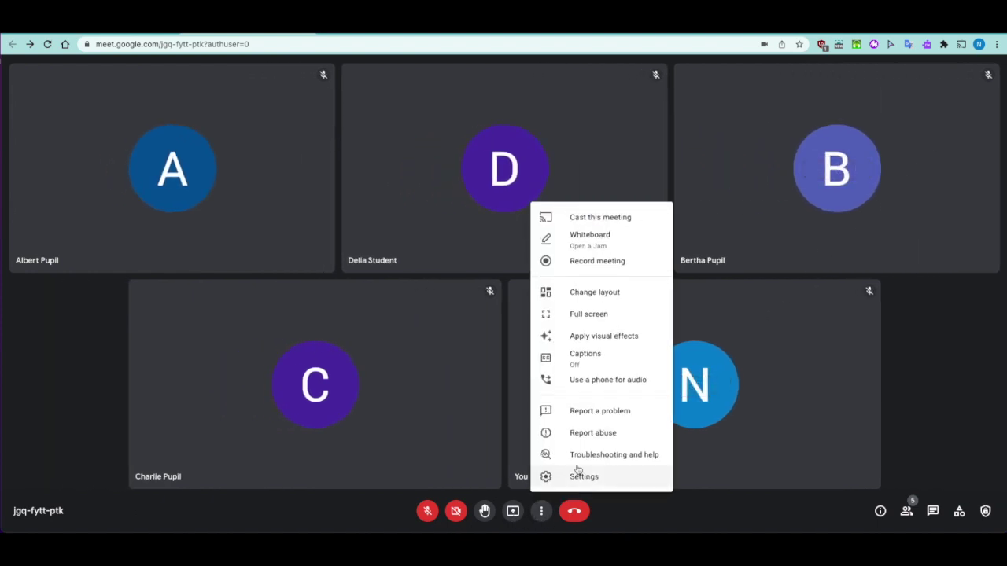
pyautogui.click(585, 362)
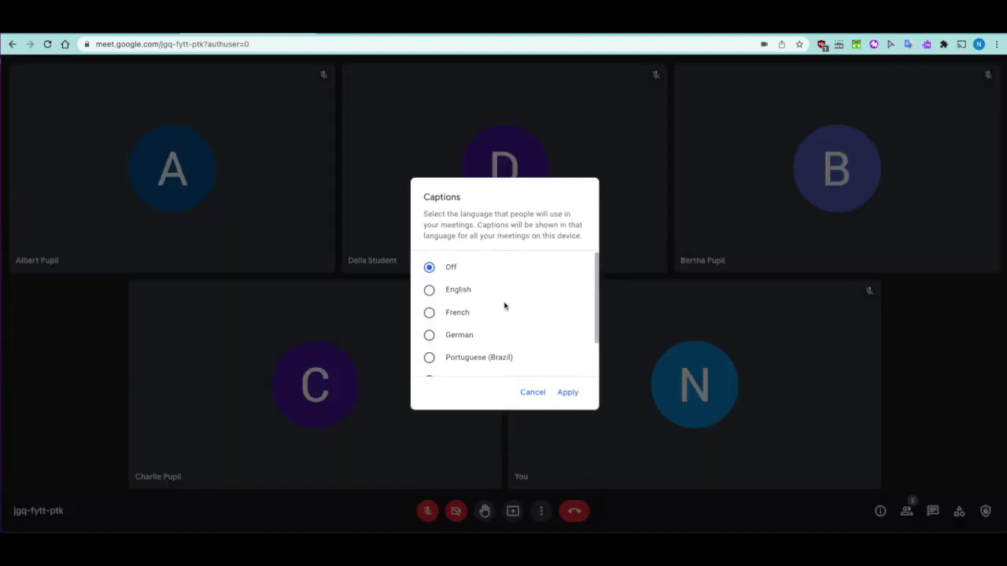
pyautogui.click(446, 291)
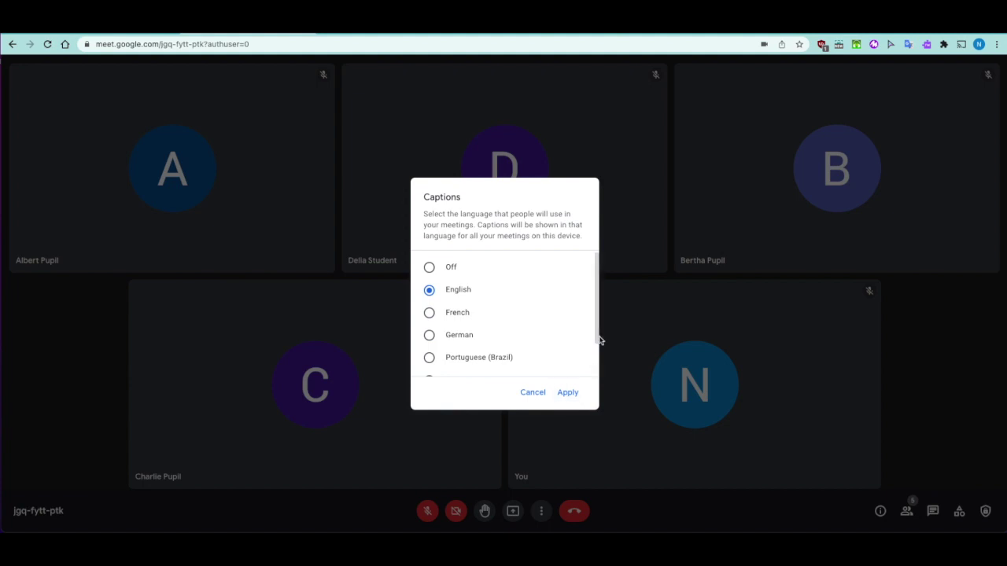
pyautogui.moveTo(595, 338); pyautogui.dragTo(602, 382)
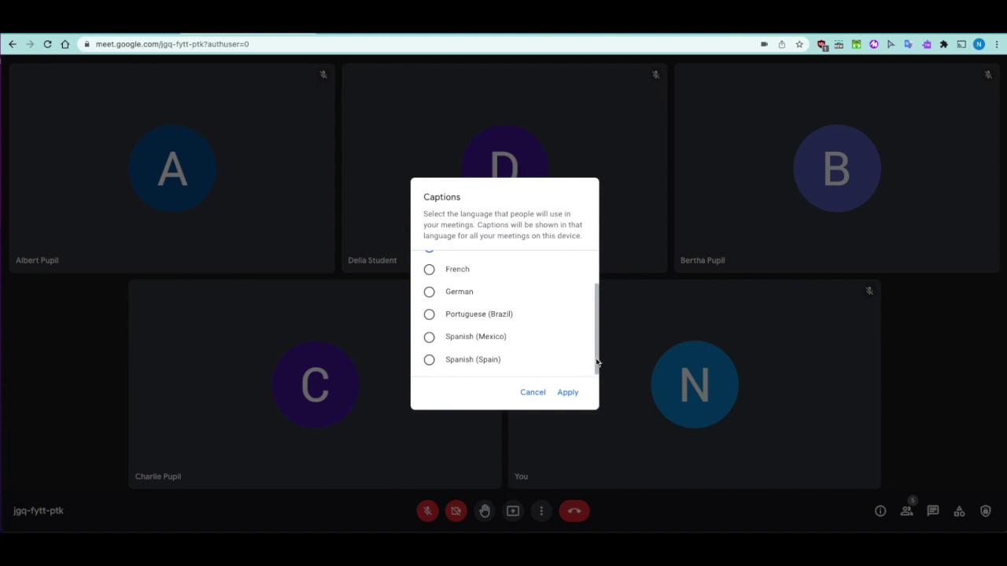
pyautogui.click(569, 393)
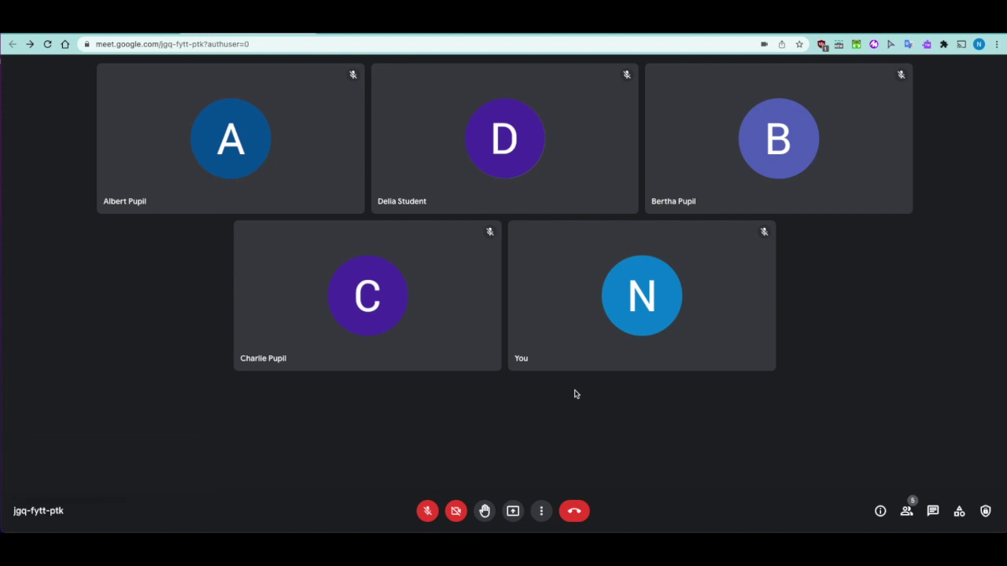
pyautogui.hotkey('ctrl', 'alt', 'p')
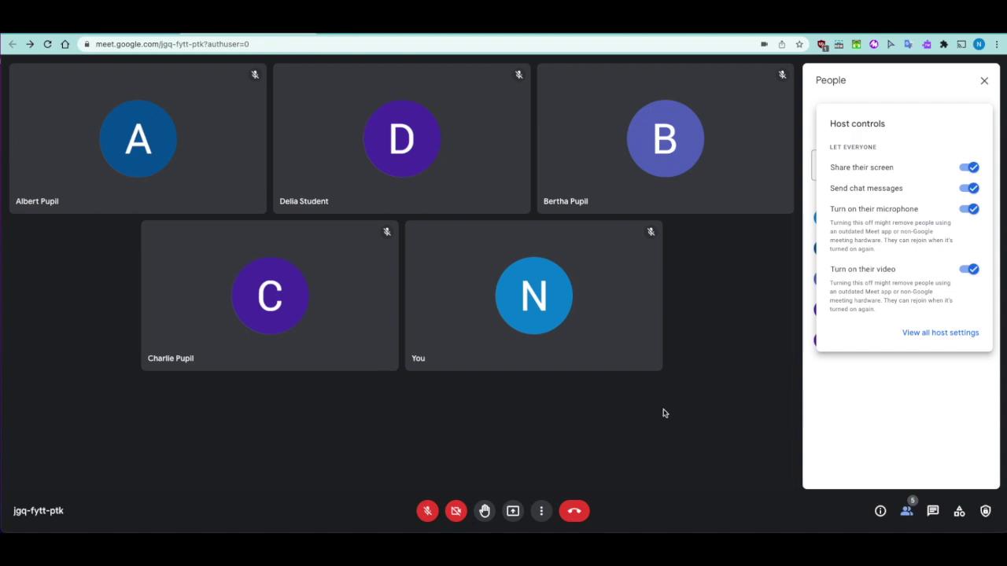
# Dismiss the host controls, set captions to Off, then open the call Settings.
pyautogui.click(542, 512)
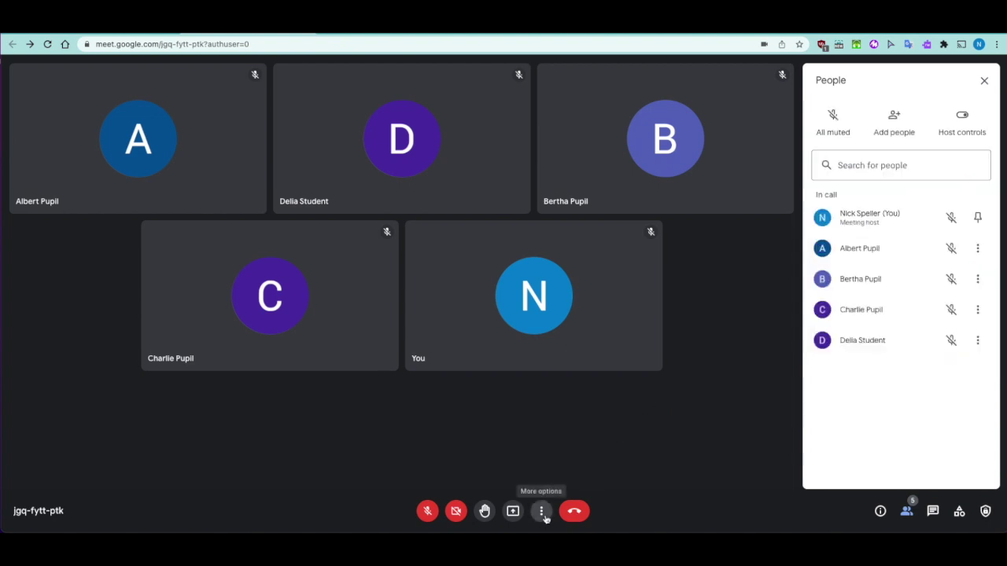
pyautogui.click(542, 512)
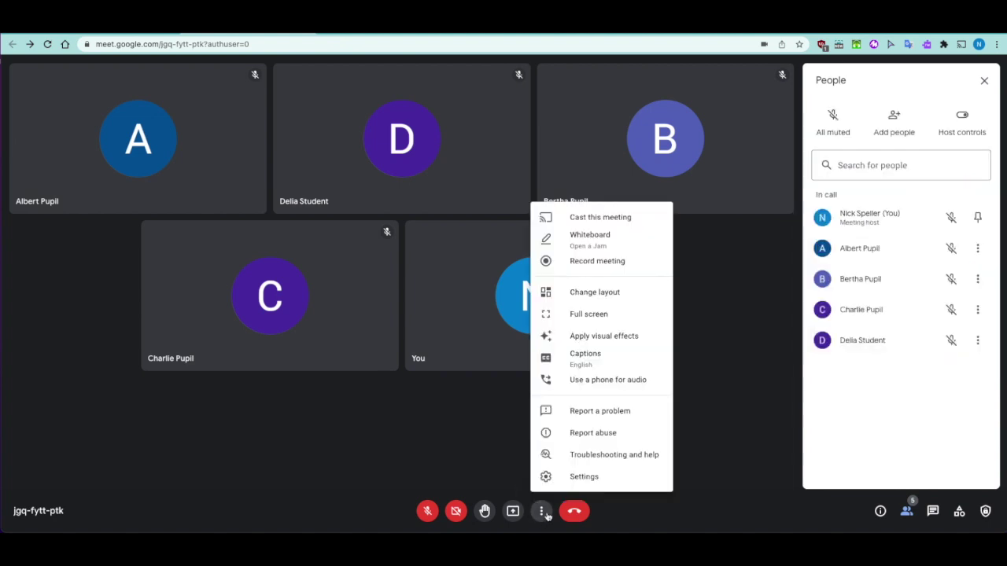
pyautogui.click(592, 360)
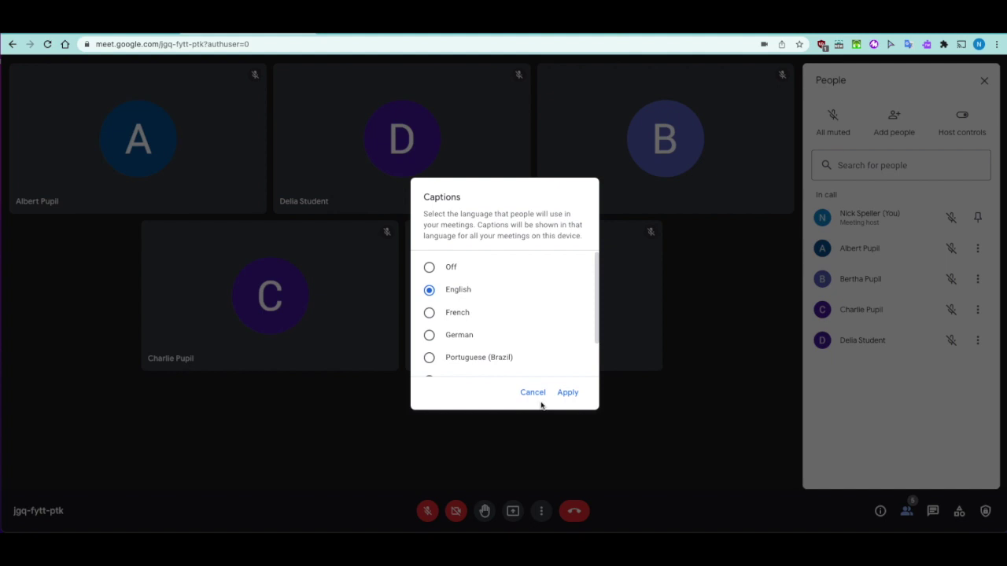
pyautogui.click(430, 267)
pyautogui.click(568, 394)
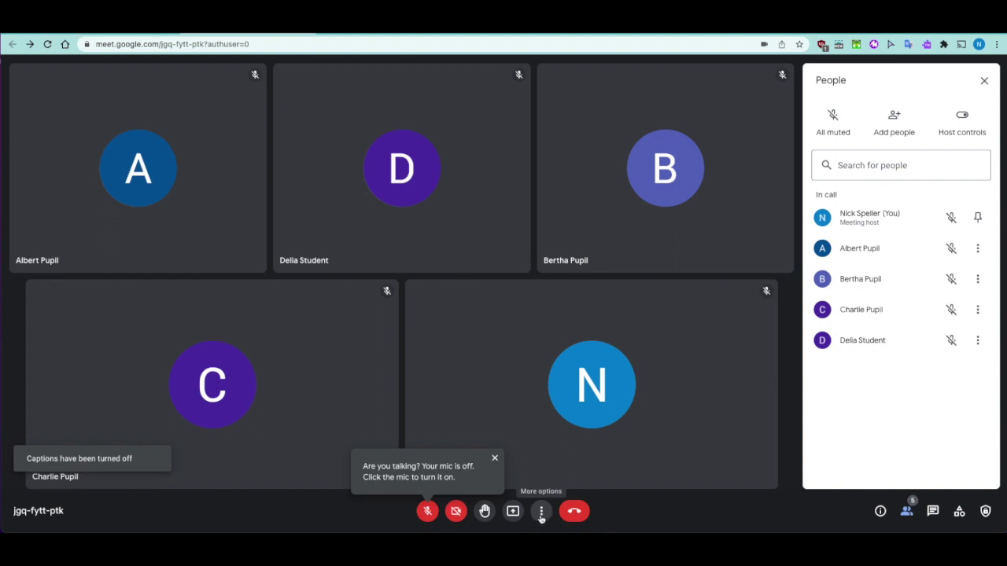
pyautogui.click(541, 513)
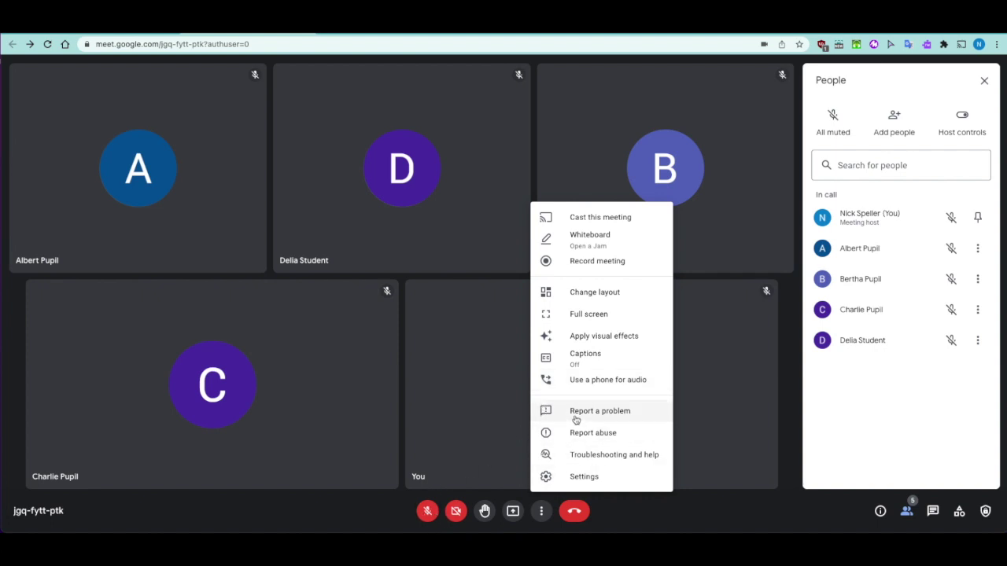
pyautogui.click(570, 481)
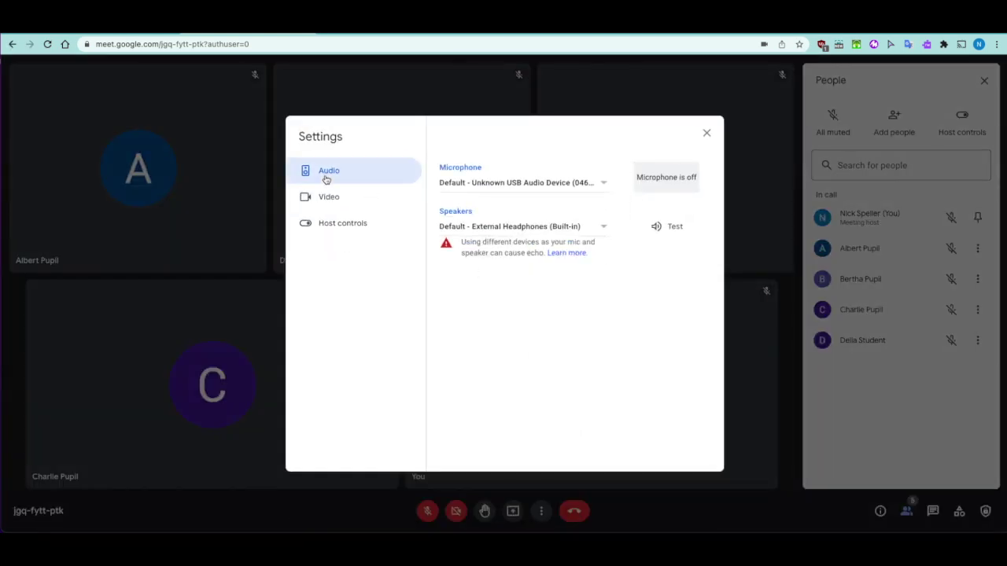
# Close the Settings dialog and show the Meeting details panel with the joining link.
pyautogui.click(706, 132)
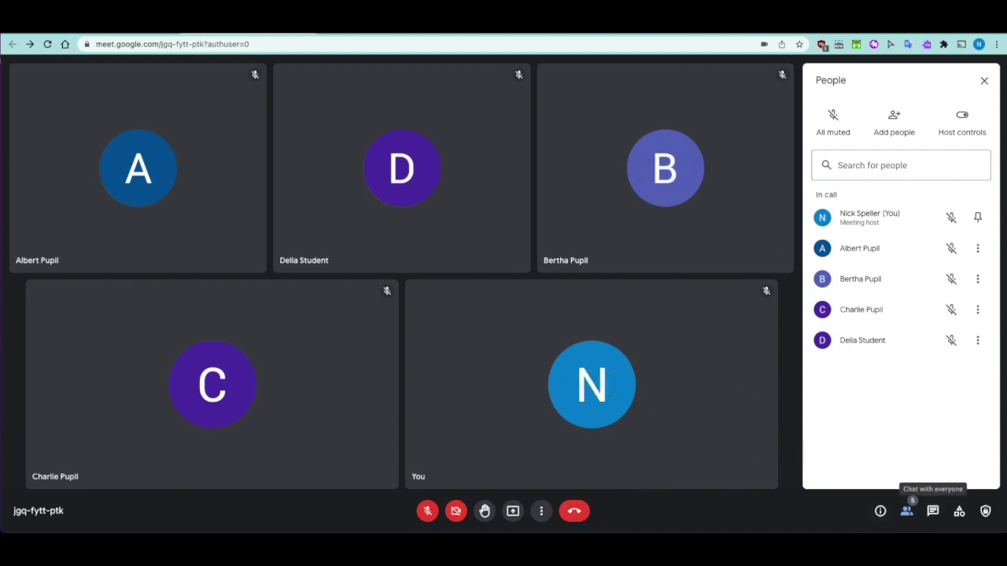
pyautogui.click(881, 511)
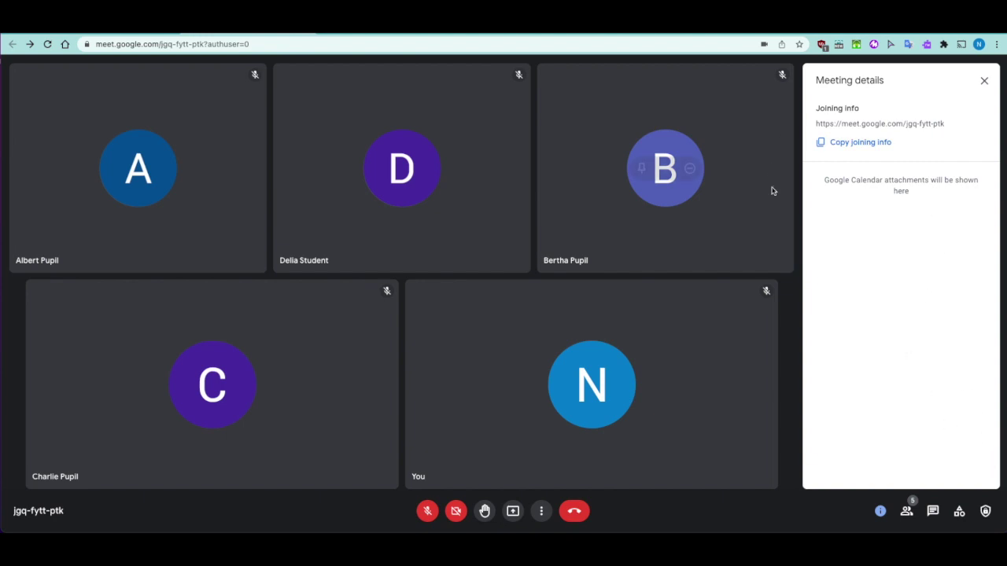
# Browse the People and Chat panels, ending on Activities with Recording and Whiteboarding.
pyautogui.click(906, 513)
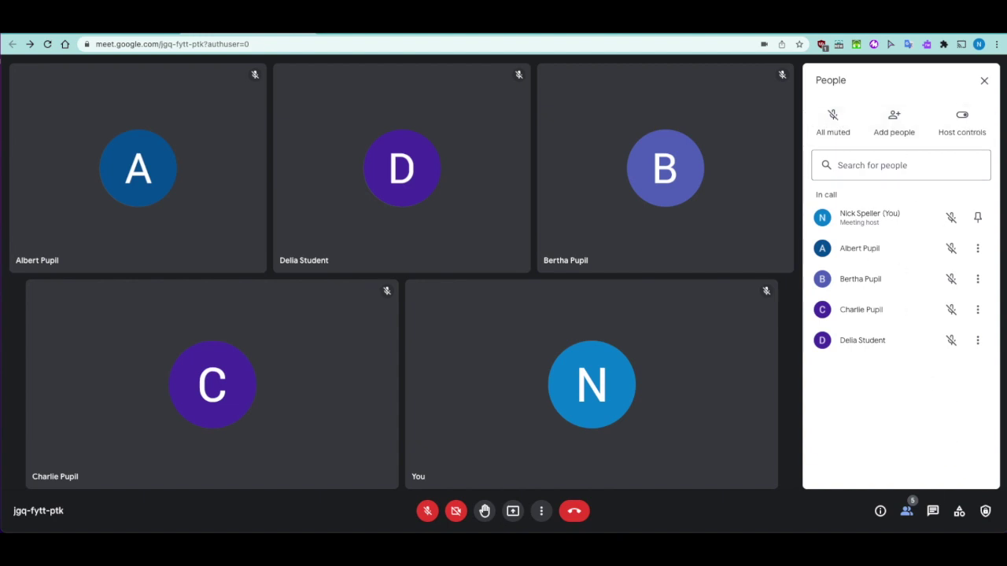
pyautogui.click(932, 512)
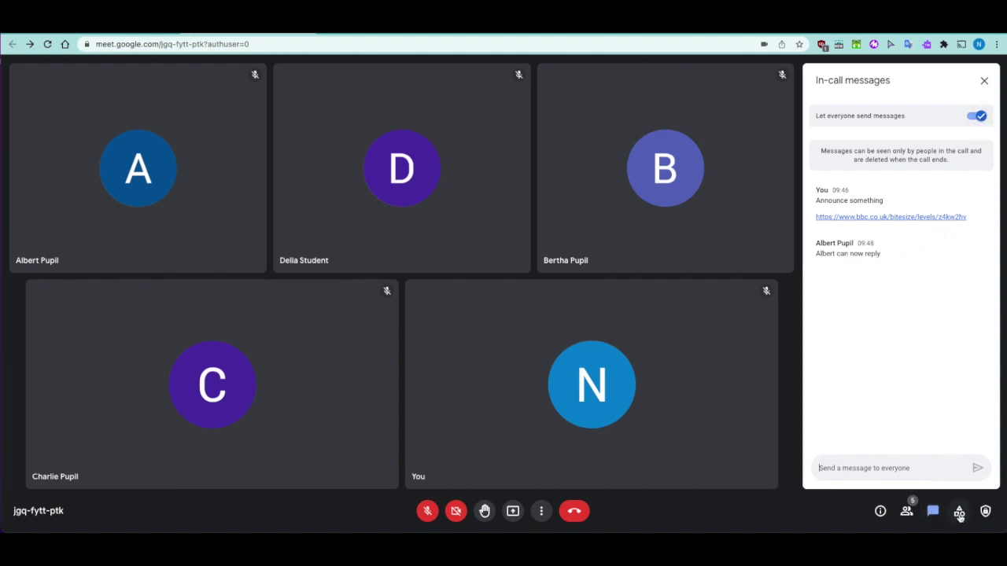
pyautogui.click(959, 512)
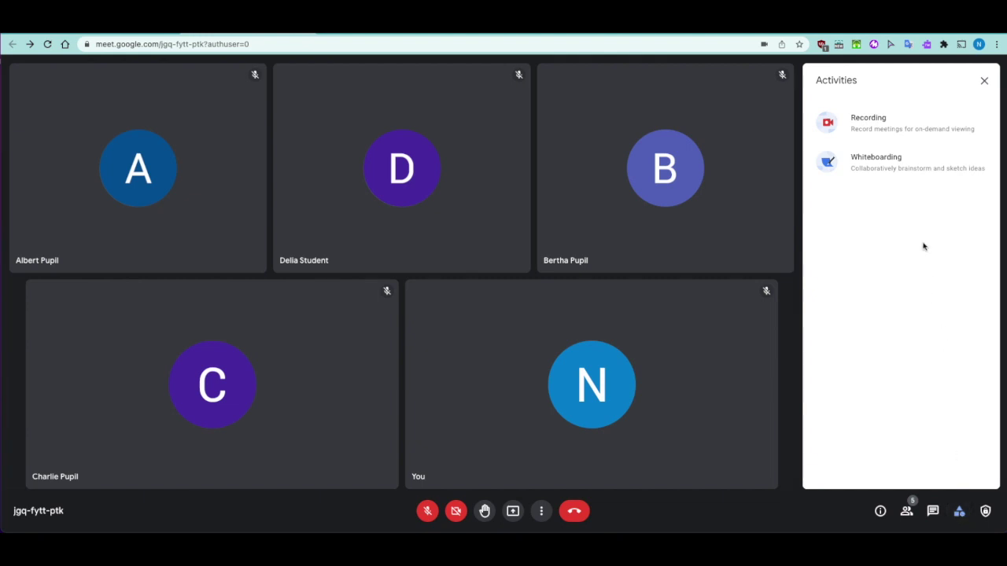